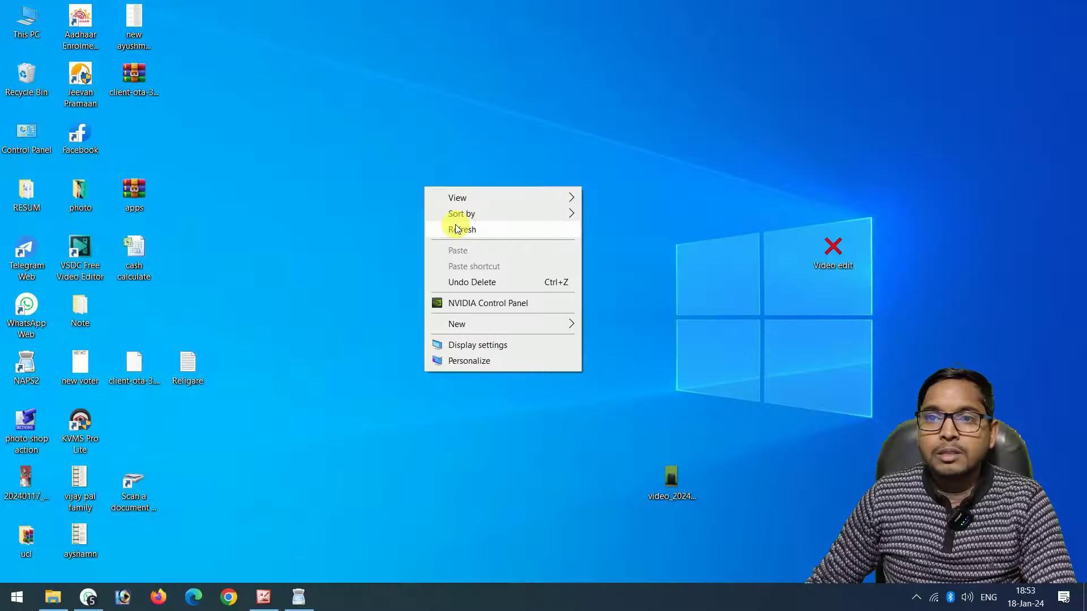
Refresh the Windows desktop and launch Photoshop 7.0 from the taskbar
left_click(447, 232)
right_click(369, 189)
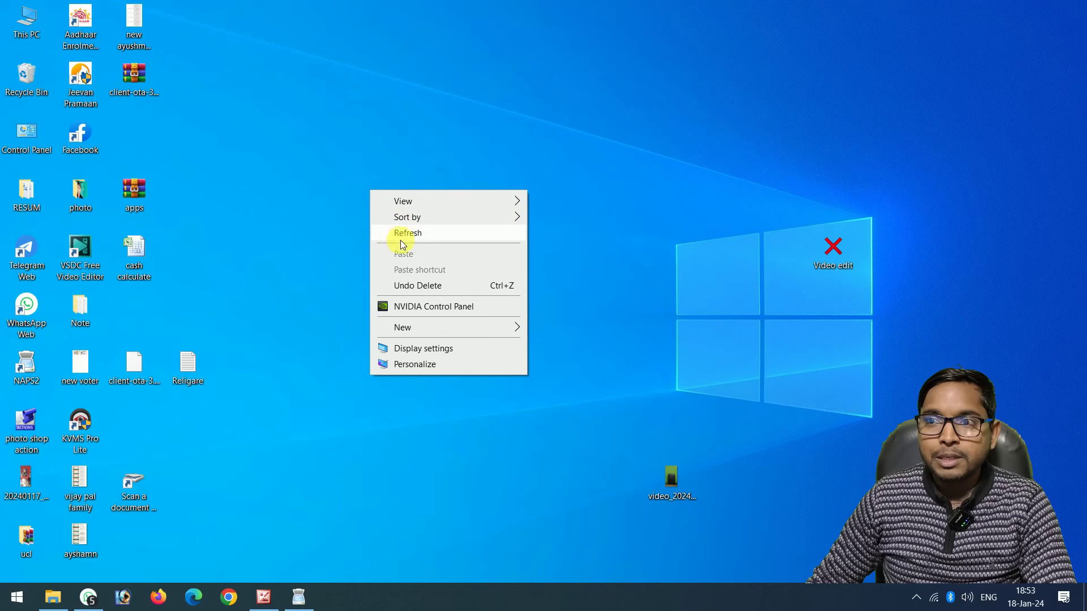
left_click(401, 238)
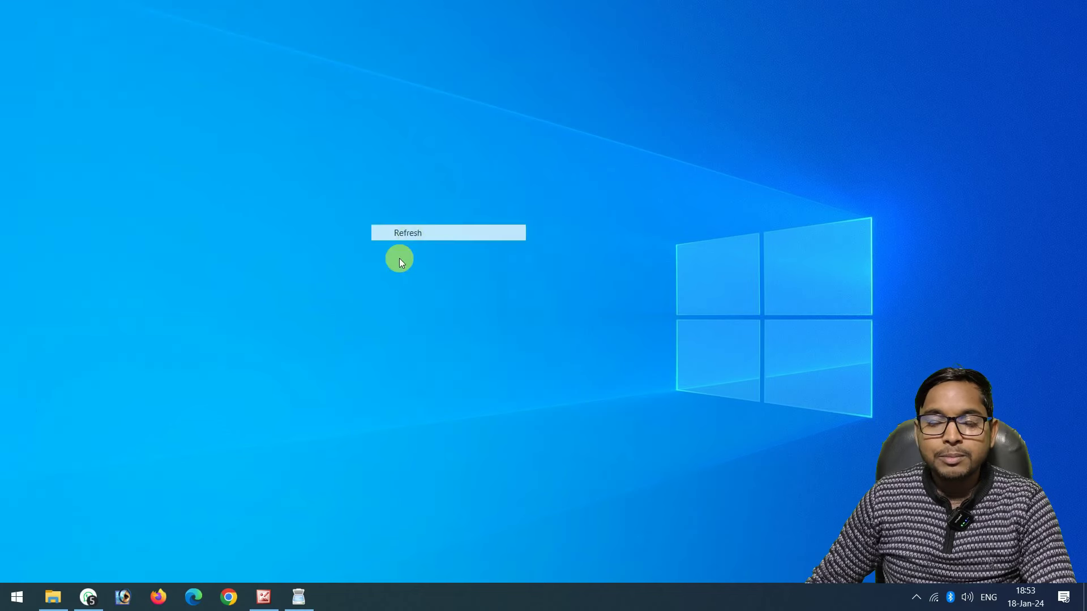
left_click(122, 595)
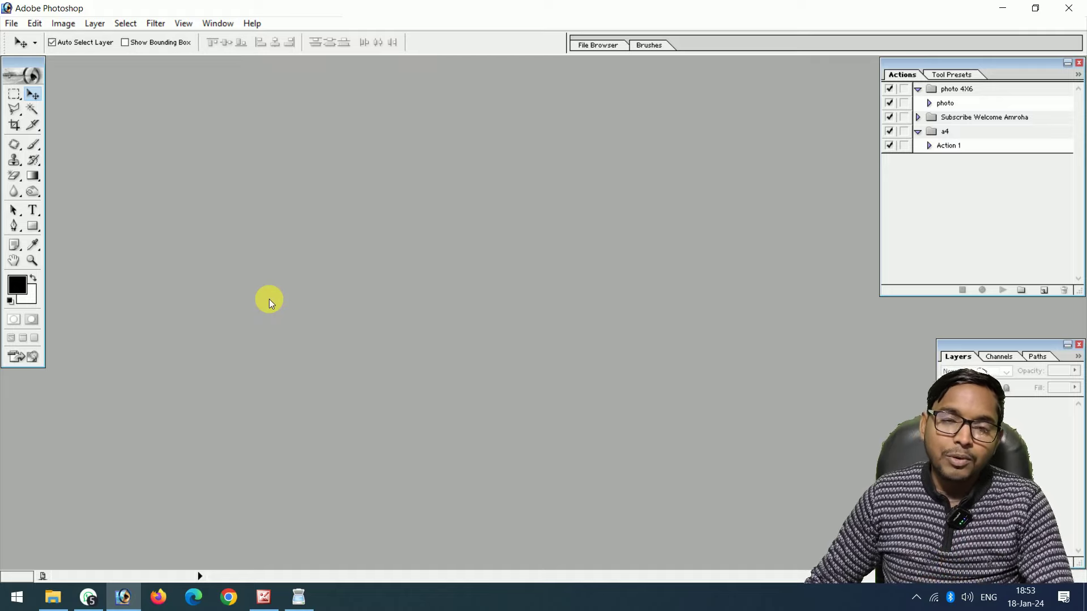
Open IMG_20240118_183719.jpg from Downloads, discarding its embedded profile, and enlarge the document window
double_click(284, 233)
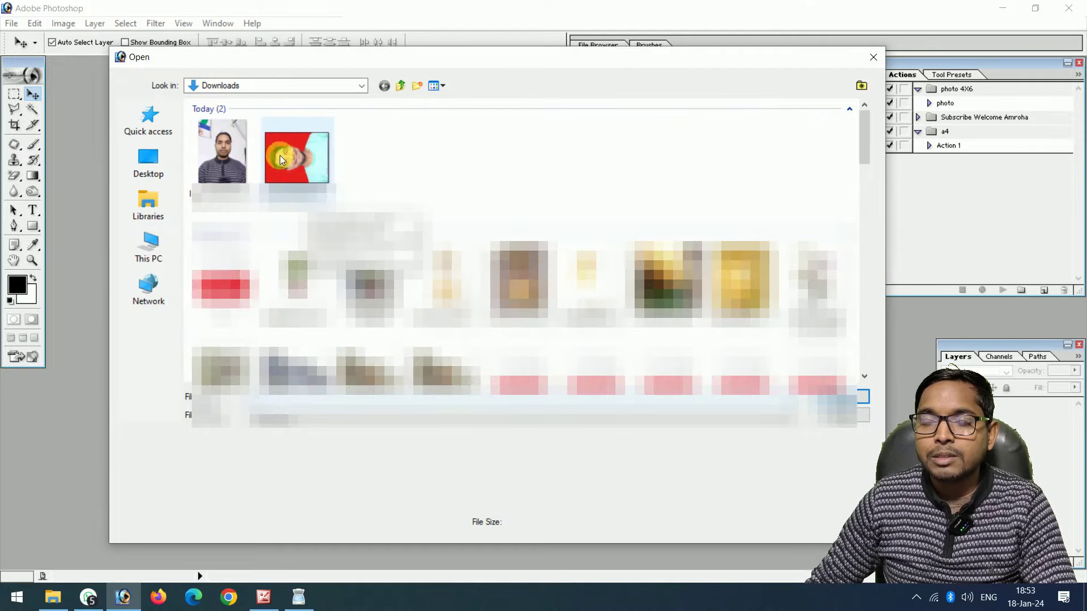
double_click(221, 148)
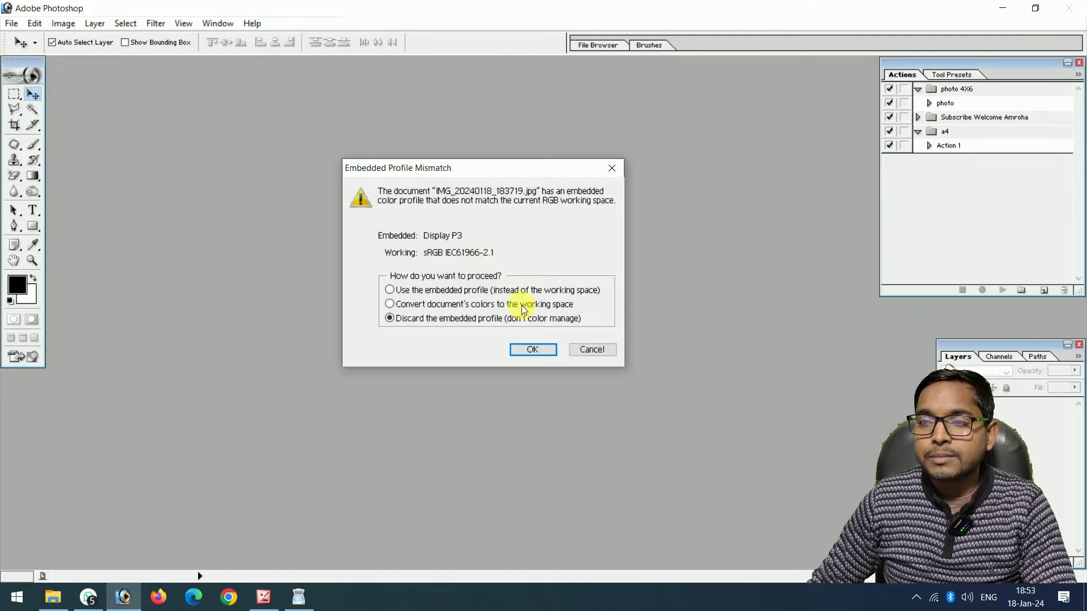
left_click(524, 350)
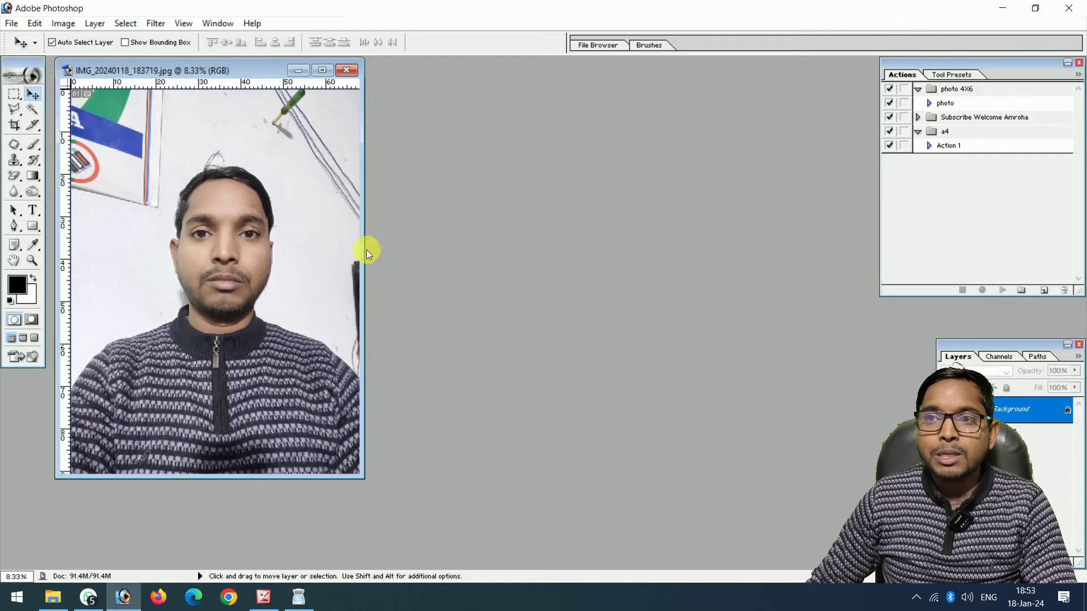
left_click_drag(394, 262, 535, 277)
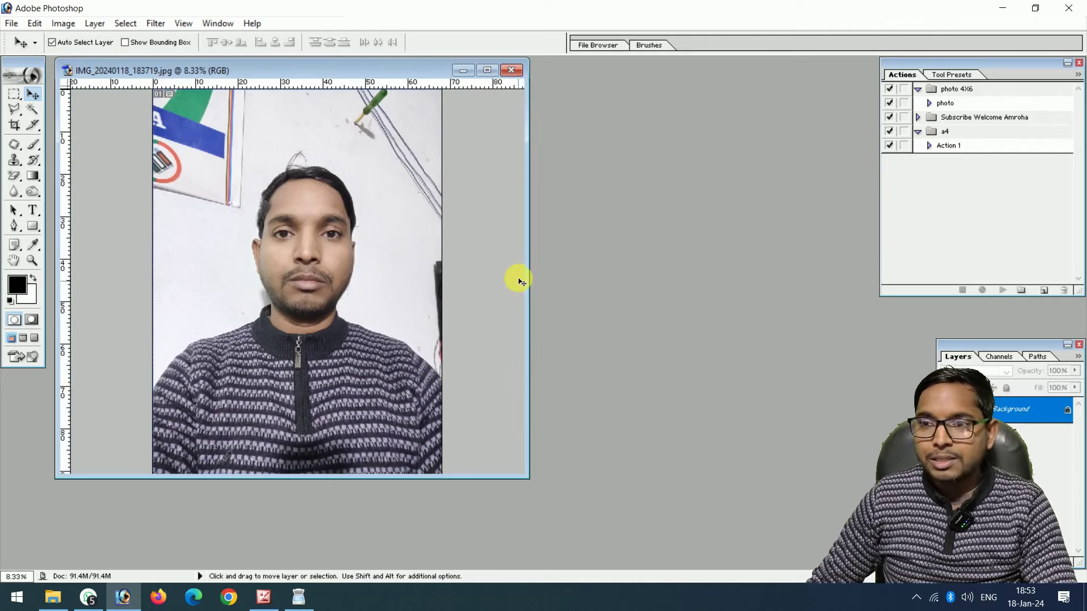
Select the wall left of the face with the Magic Wand at Tolerance 30
left_click(32, 109)
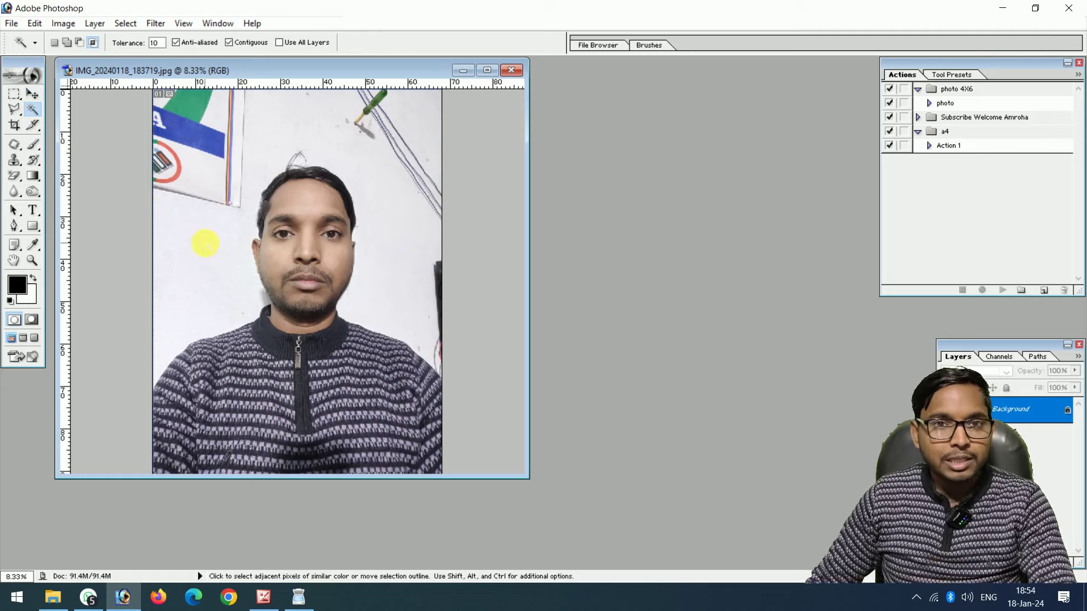
left_click(206, 247)
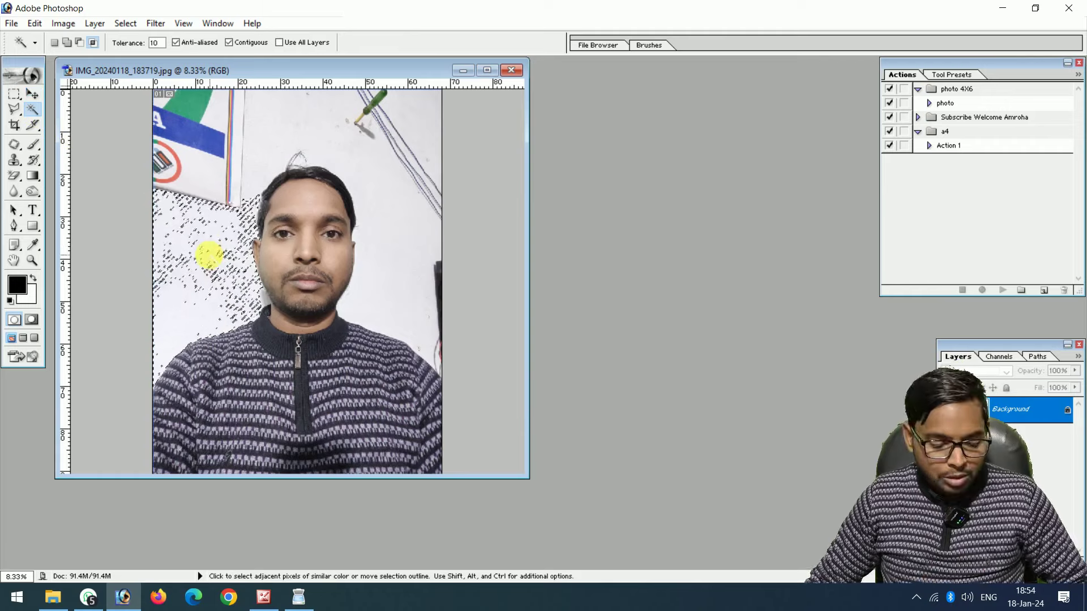
double_click(155, 43)
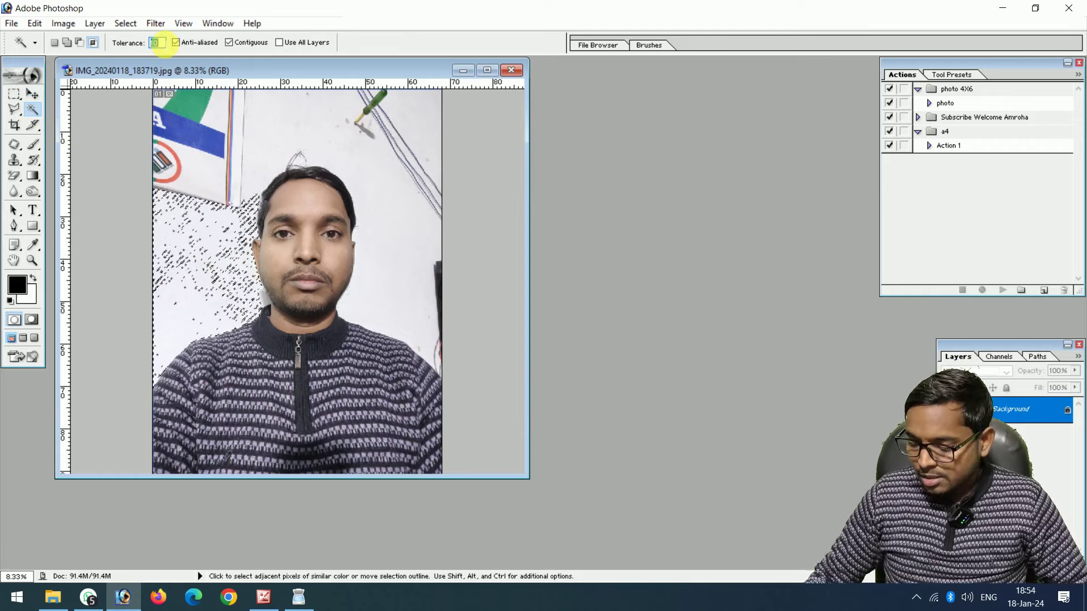
type("30")
left_click(189, 230)
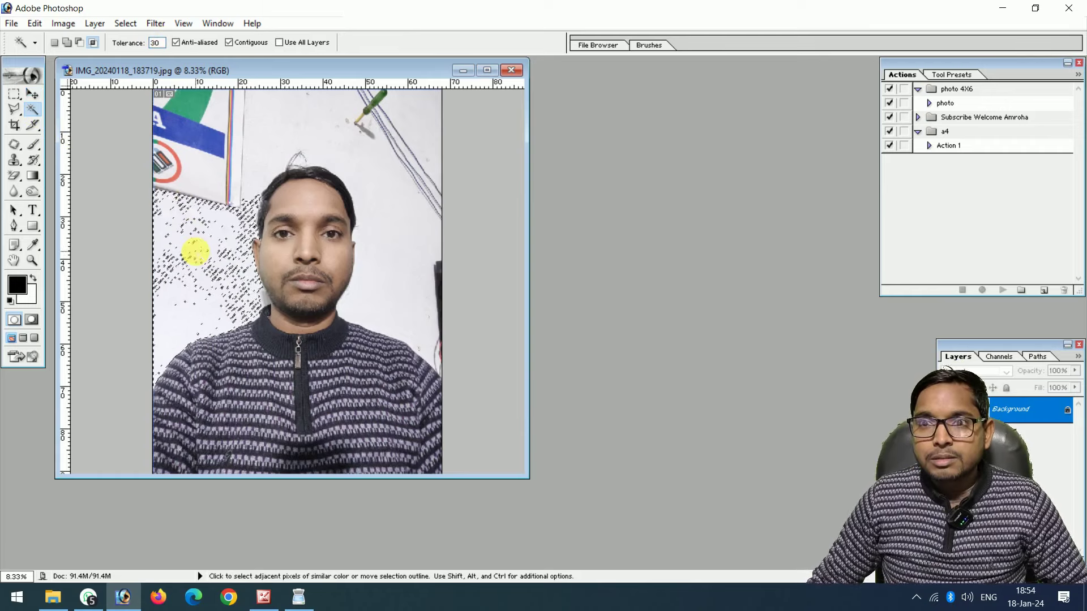
Reselect the wall background, fill it with white and deselect
key("ctrl+plus")
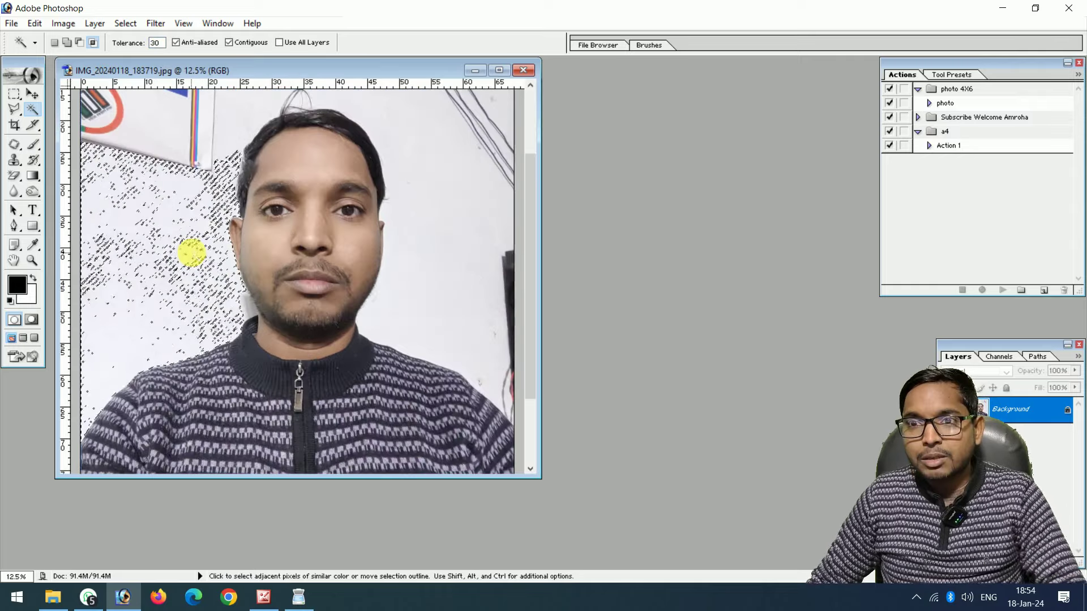
key("ctrl+minus")
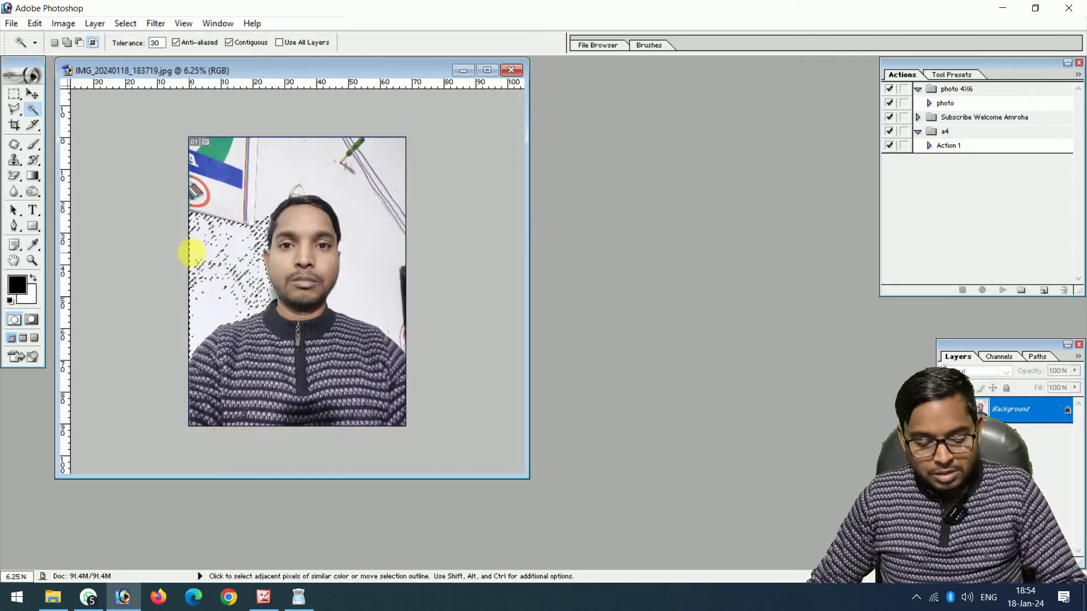
key("ctrl+d")
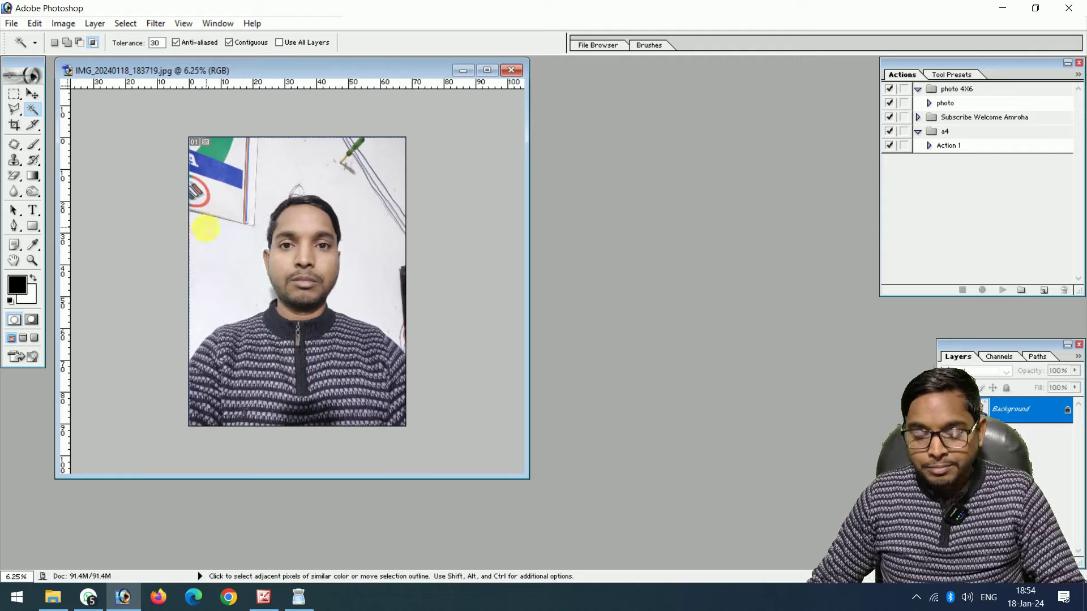
left_click(227, 254)
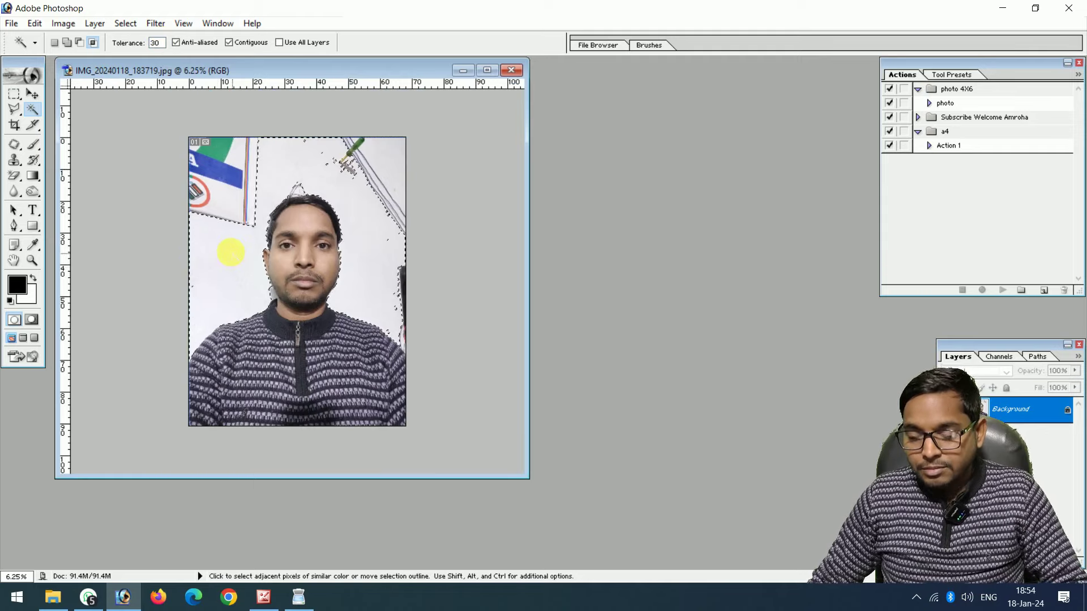
key("Delete")
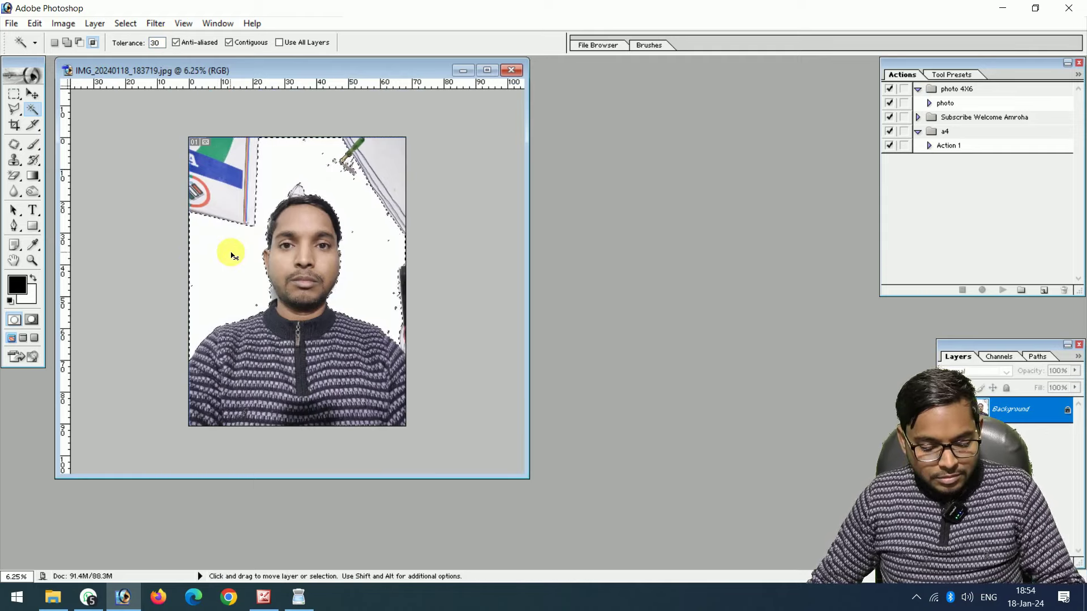
key("ctrl+d")
key("e")
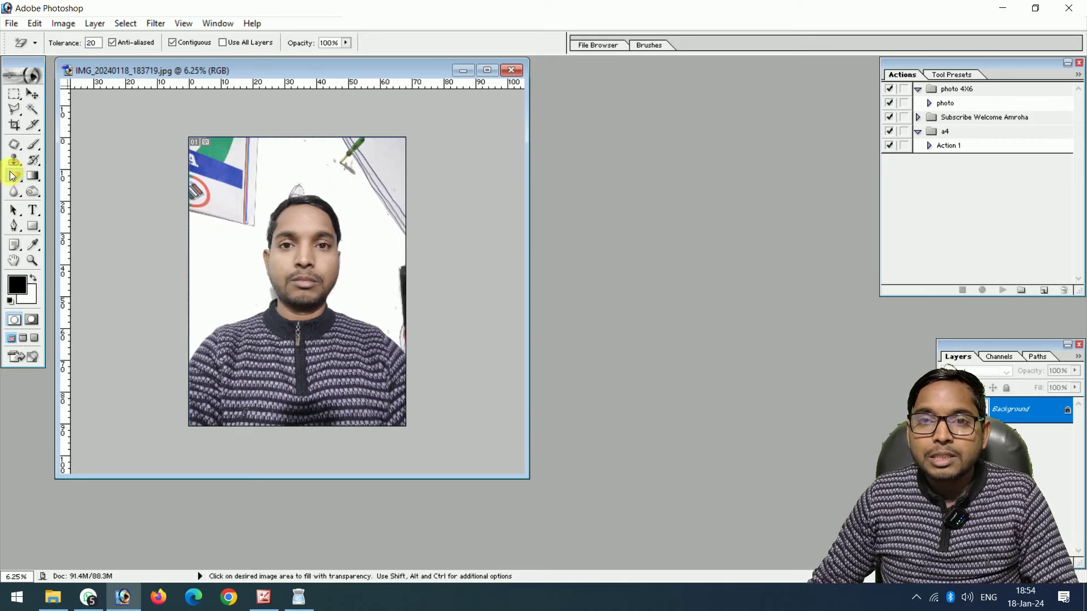
Erase the flag, pen, lines, top-right grey patch and left-edge leftovers with the Eraser
left_click_drag(13, 178, 53, 175)
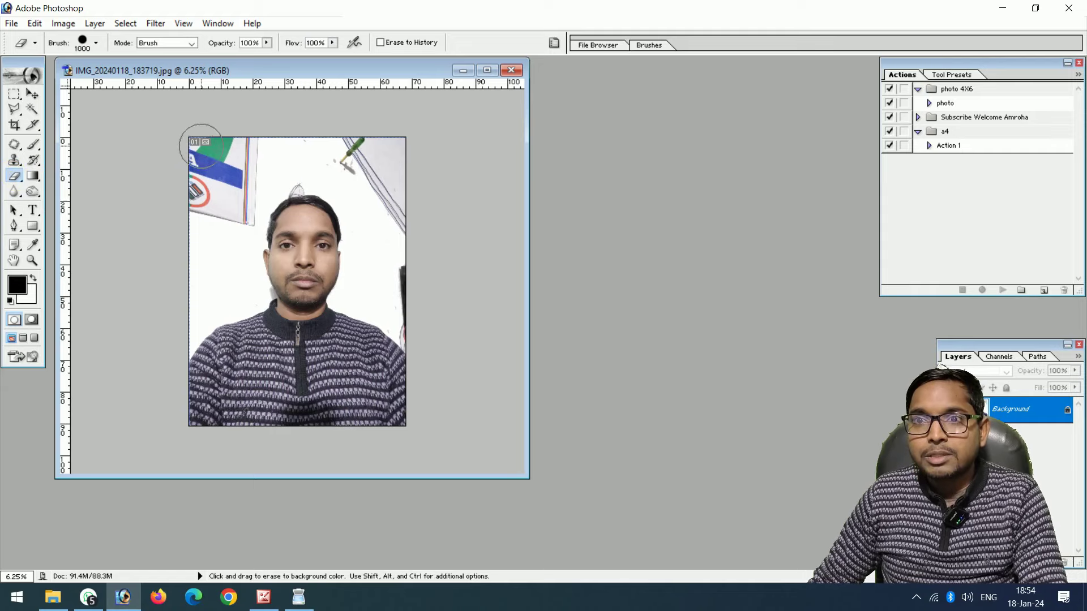
mouse_move(201, 146)
left_mouse_down()
mouse_move(202, 235)
mouse_move(235, 138)
mouse_move(242, 194)
mouse_move(220, 201)
left_mouse_up()
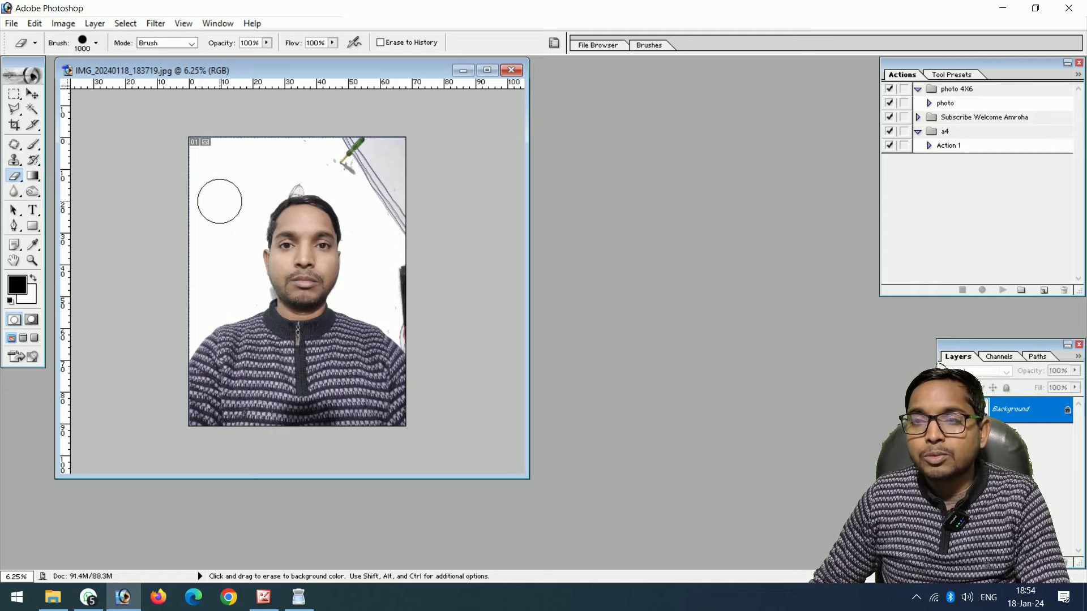
mouse_move(311, 117)
left_mouse_down()
mouse_move(381, 165)
mouse_move(347, 153)
mouse_move(415, 274)
mouse_move(410, 325)
left_mouse_up()
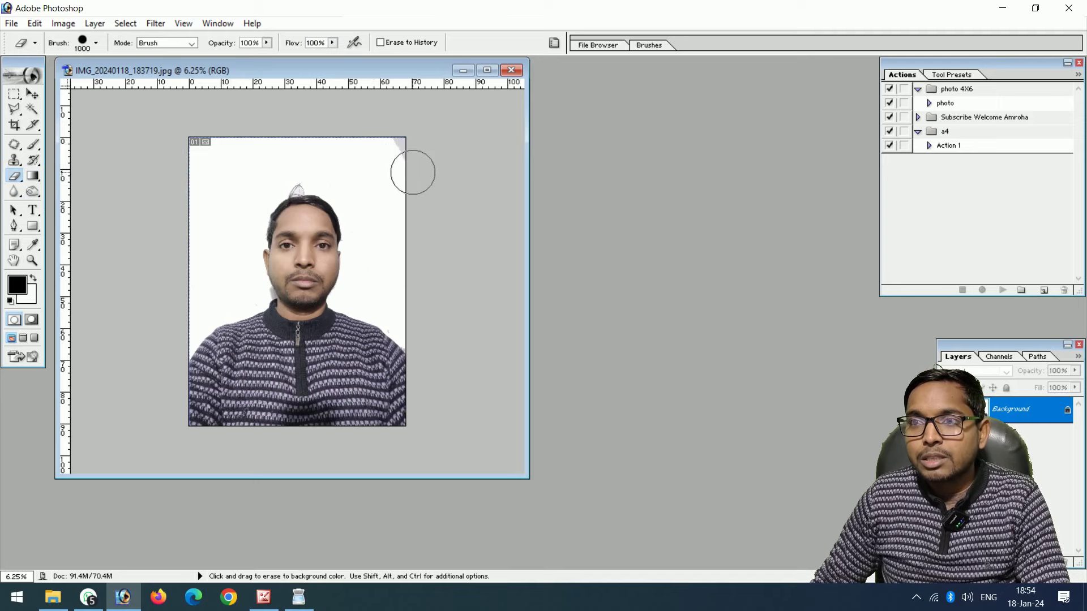
left_click_drag(413, 172, 279, 126)
key("e")
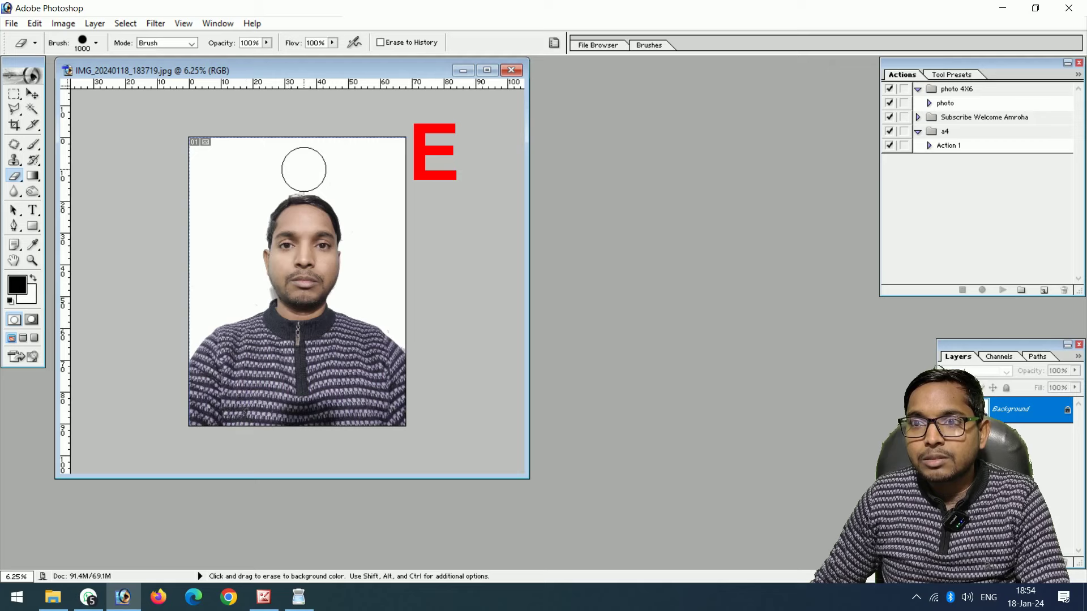
mouse_move(213, 177)
left_mouse_down()
mouse_move(219, 292)
mouse_move(182, 297)
mouse_move(195, 170)
left_mouse_up()
Brighten the photo with a Curves adjustment lifting the midtones
left_click(35, 96)
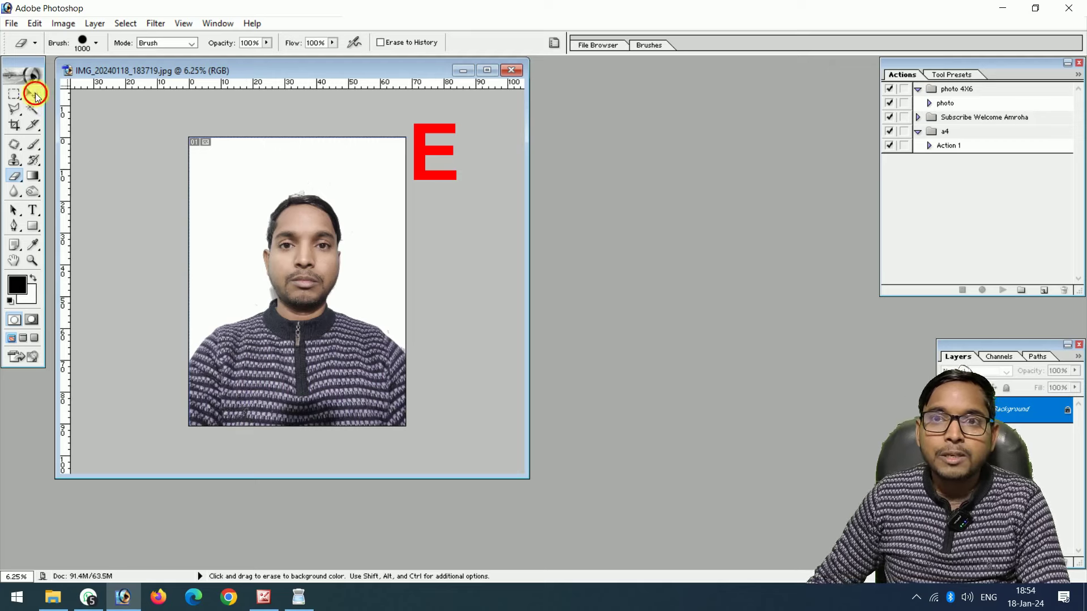
key("ctrl+m")
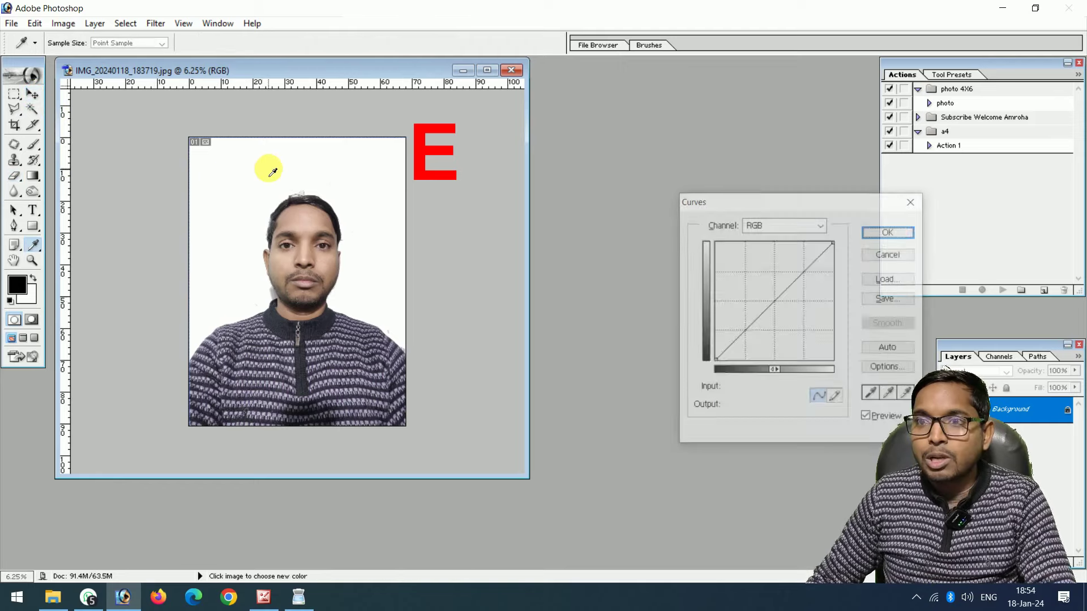
left_click(776, 303)
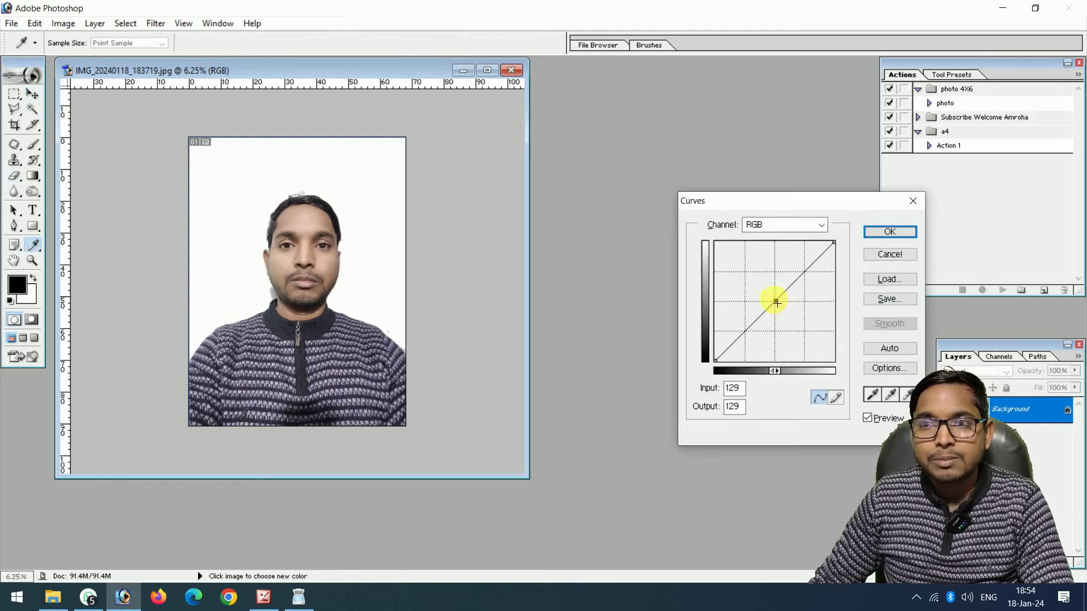
left_click_drag(777, 303, 769, 296)
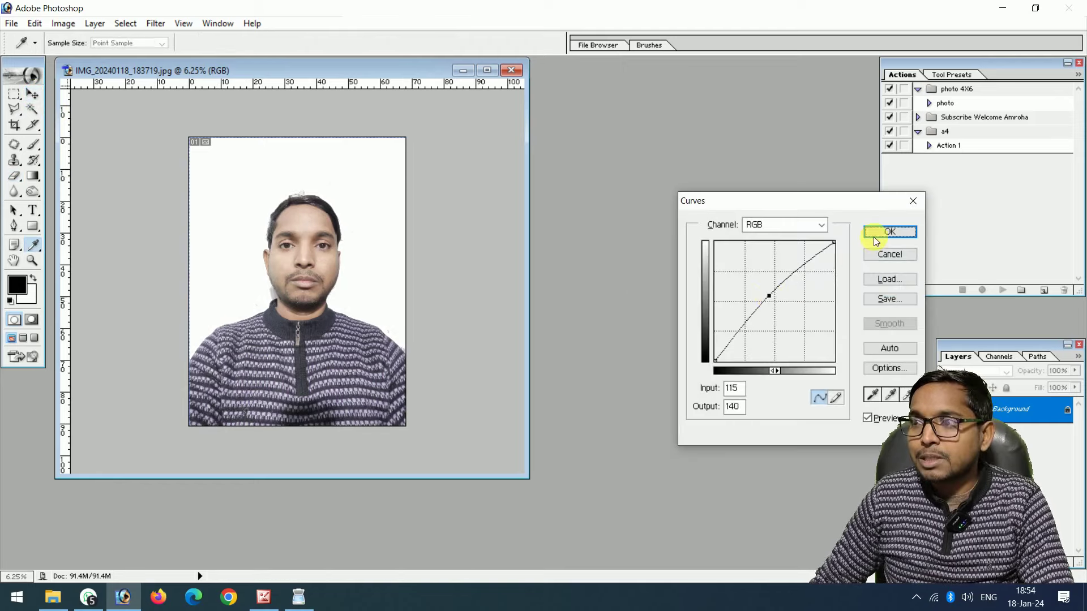
left_click(890, 232)
key("v")
Apply Selective Color: Reds black -11, magenta -15, and Blacks black +11
left_click(63, 23)
mouse_move(95, 60)
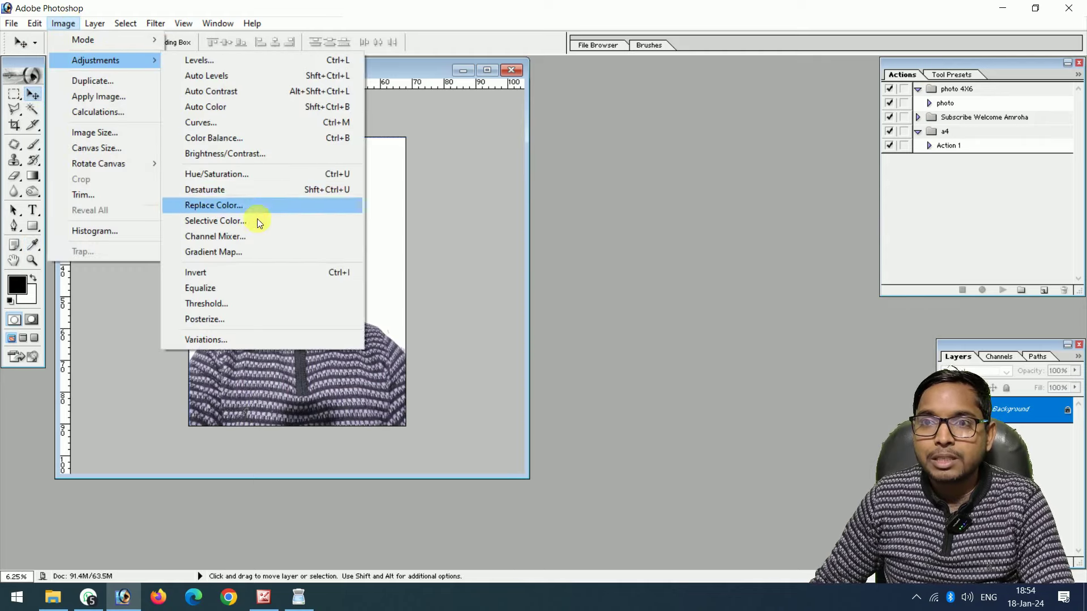
left_click(226, 221)
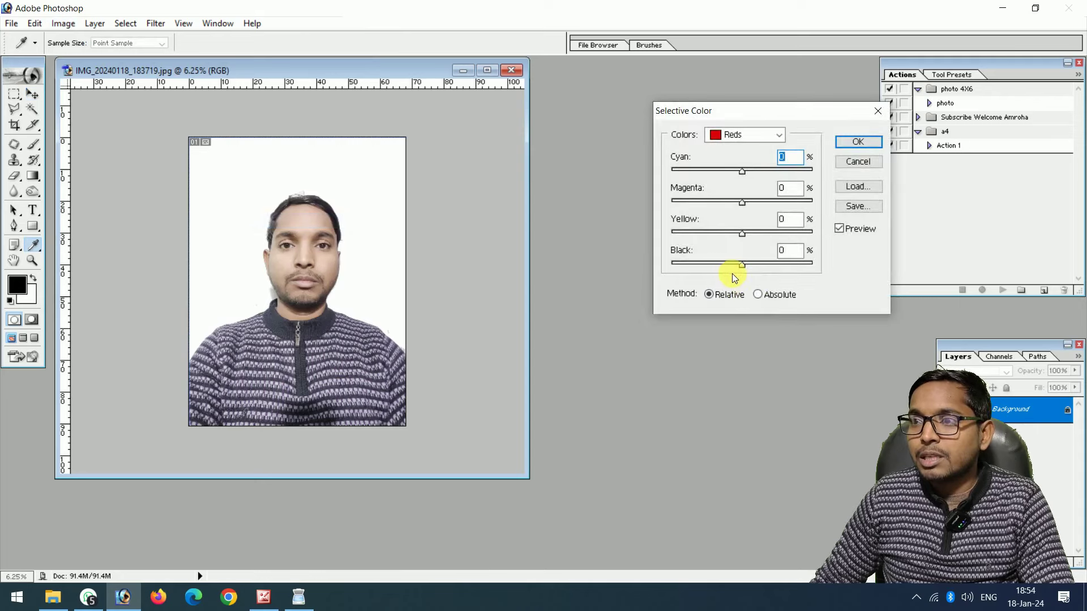
left_click(735, 262)
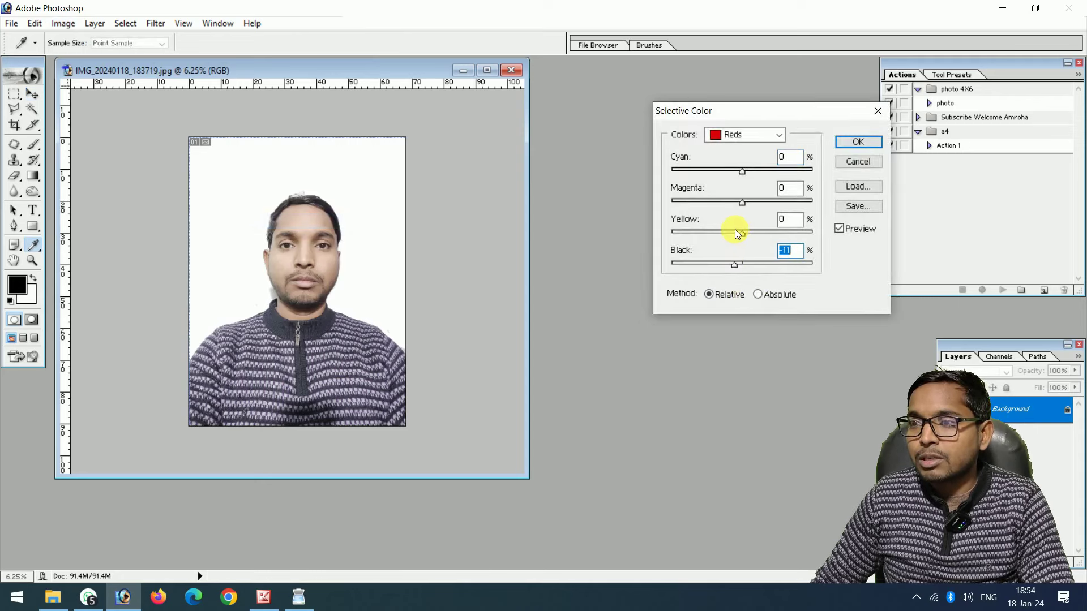
left_click(732, 204)
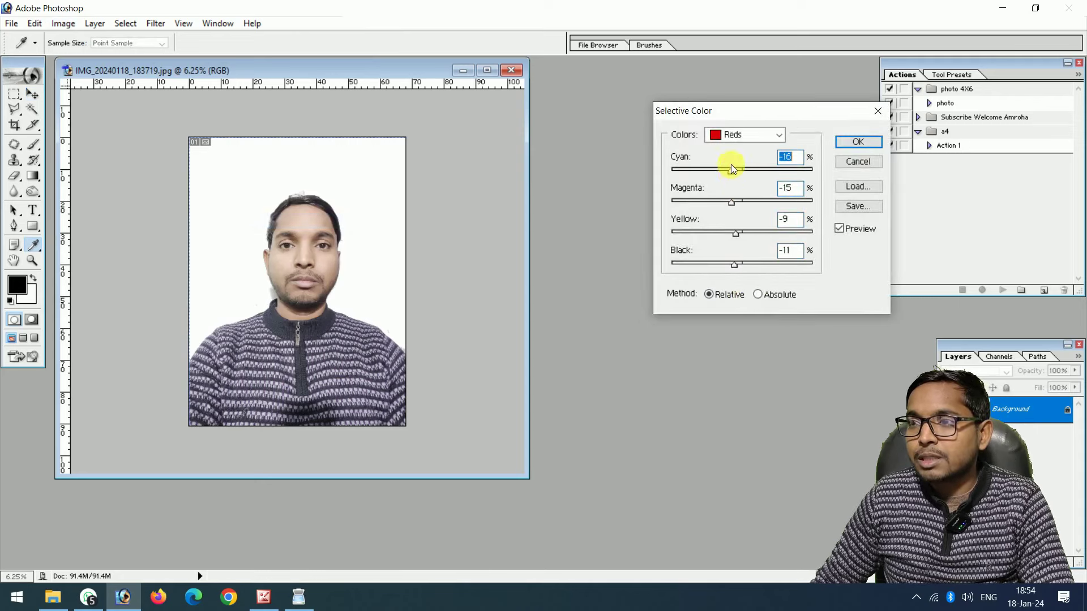
left_click(739, 134)
left_click(739, 247)
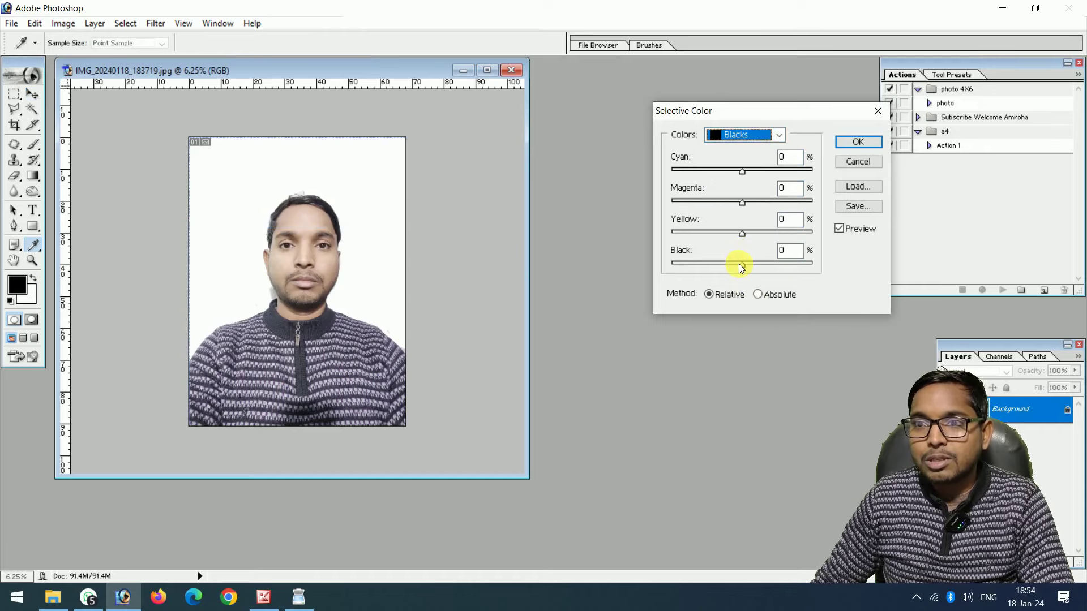
left_click_drag(740, 264, 750, 265)
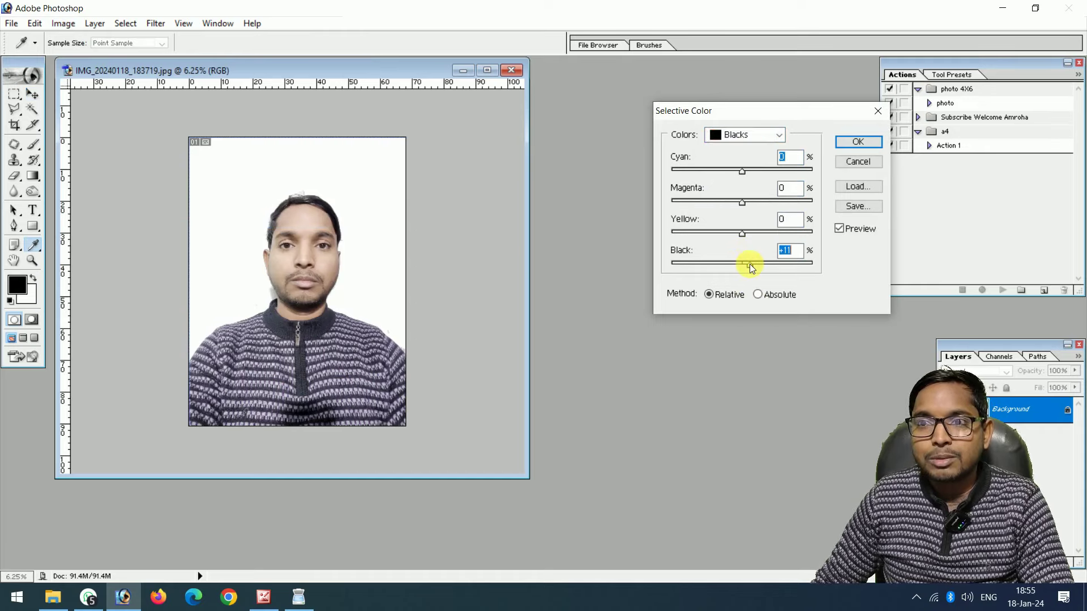
left_click(856, 142)
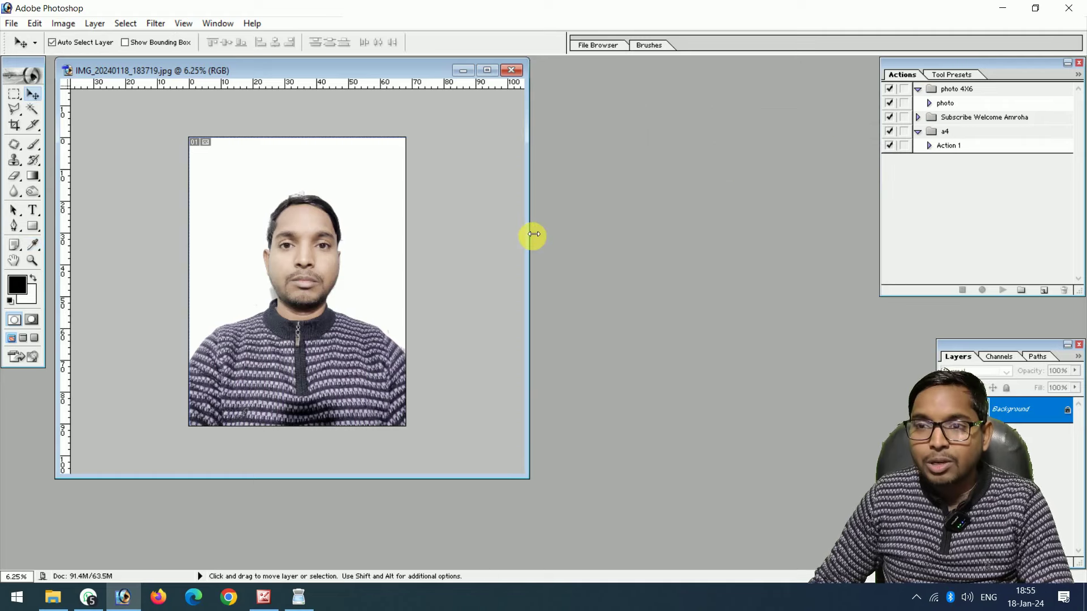
Apply Levels with midtones 1.14 and white point 246
key("i")
key("ctrl+l")
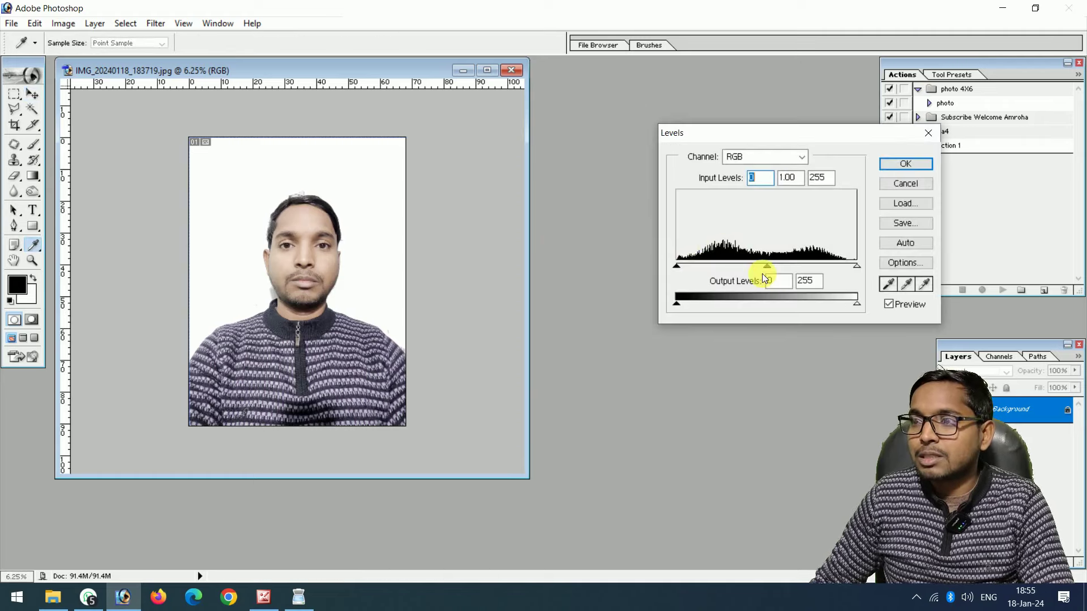
left_click_drag(769, 267, 759, 266)
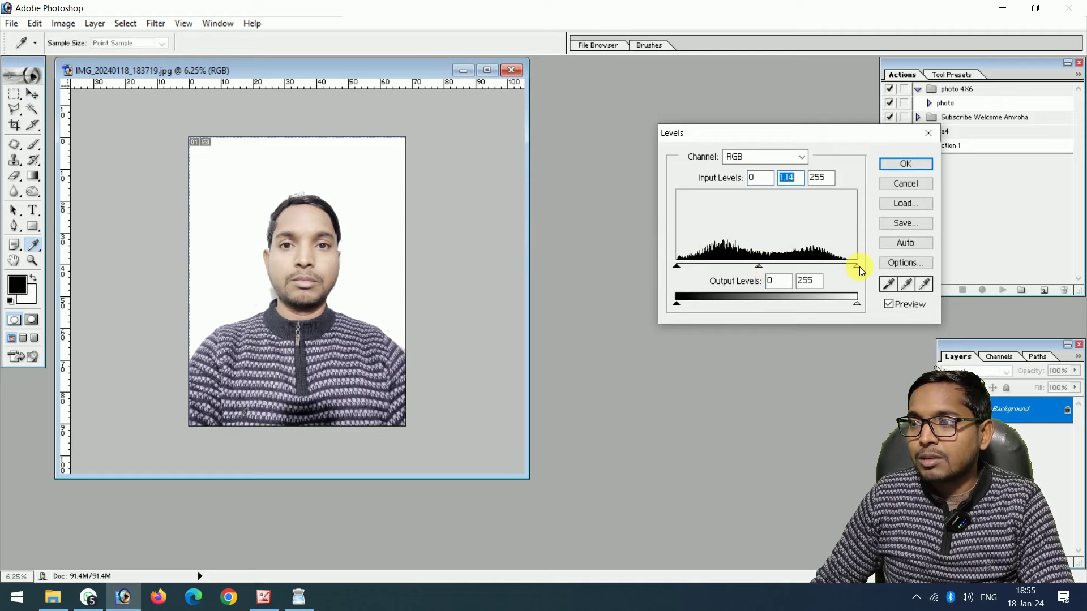
left_click(905, 164)
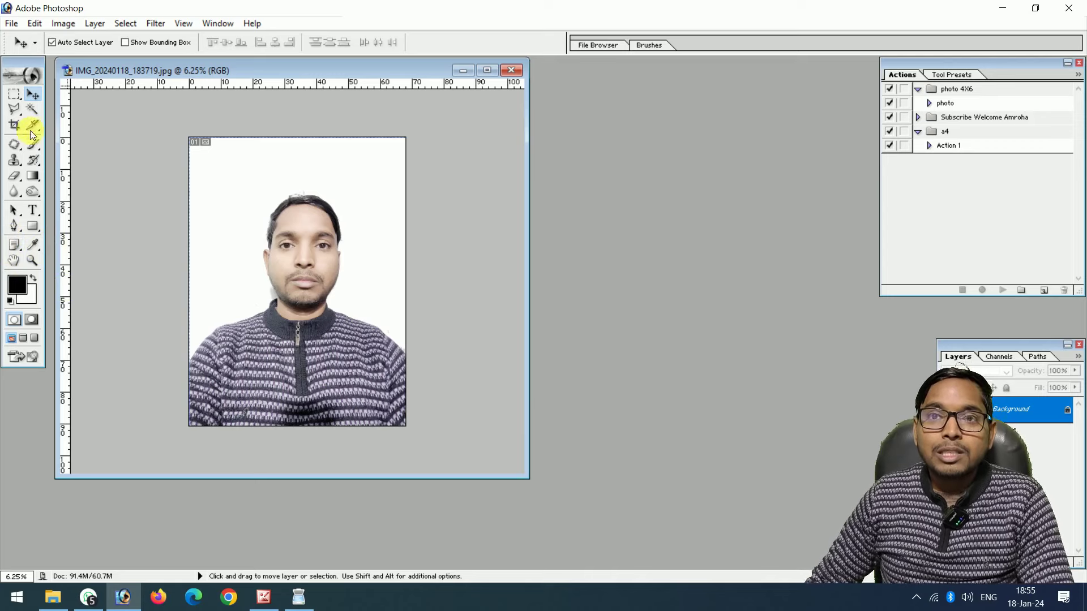
Crop the head and shoulders to 1.2 × 1.5 in at 300 ppi, then zoom in
left_click(15, 127)
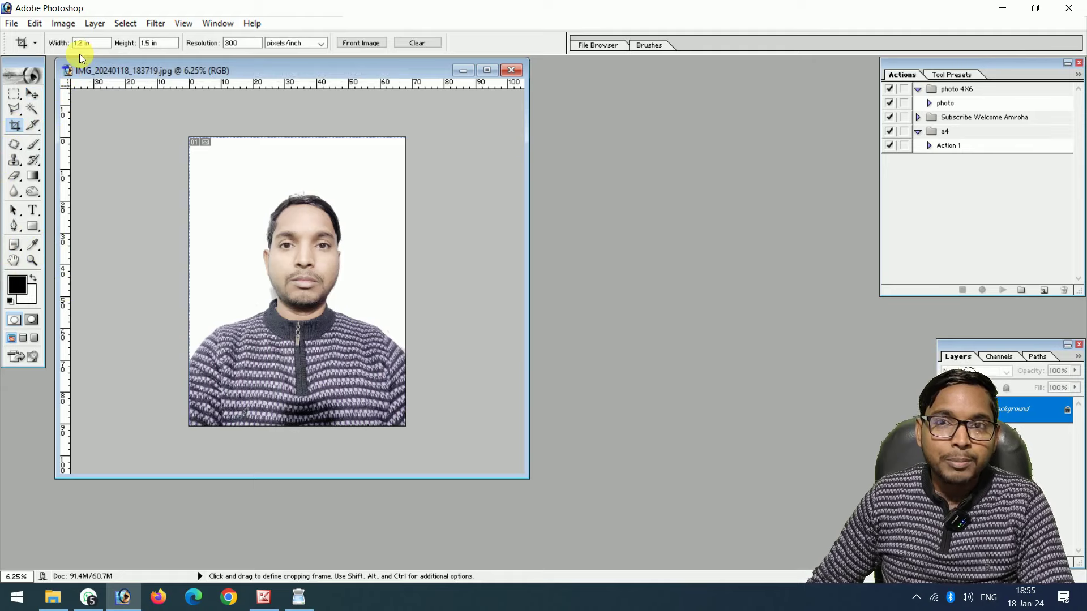
key("Tab")
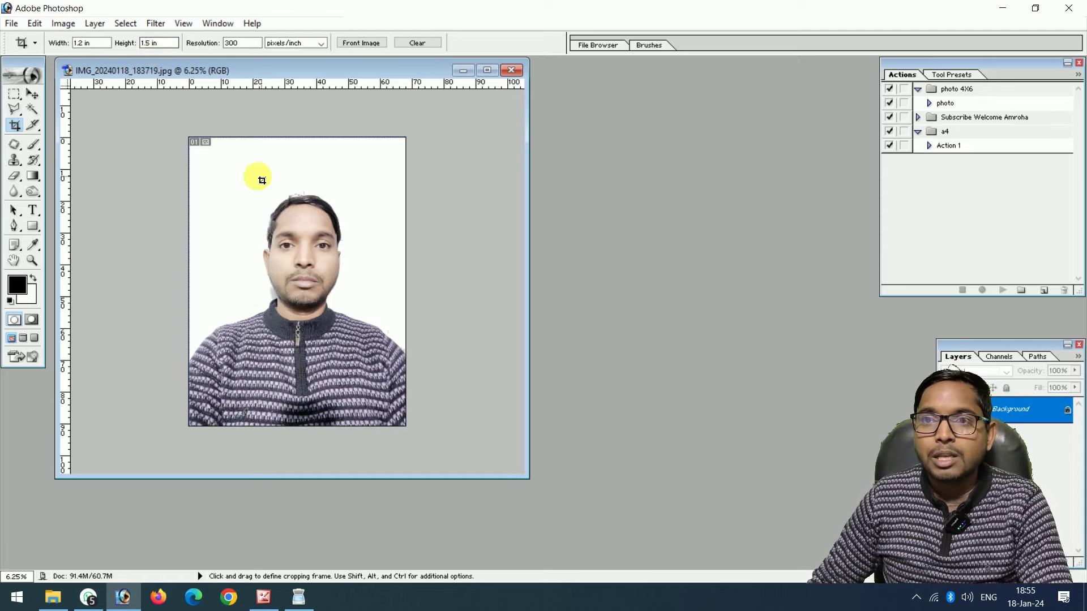
left_click_drag(204, 161, 385, 397)
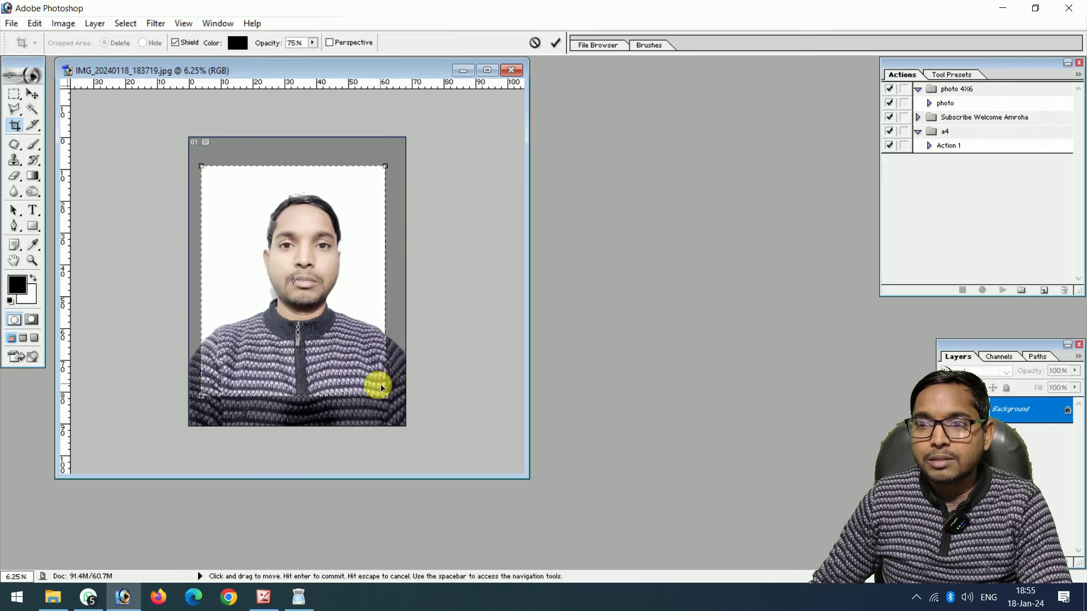
left_click_drag(398, 403, 402, 406)
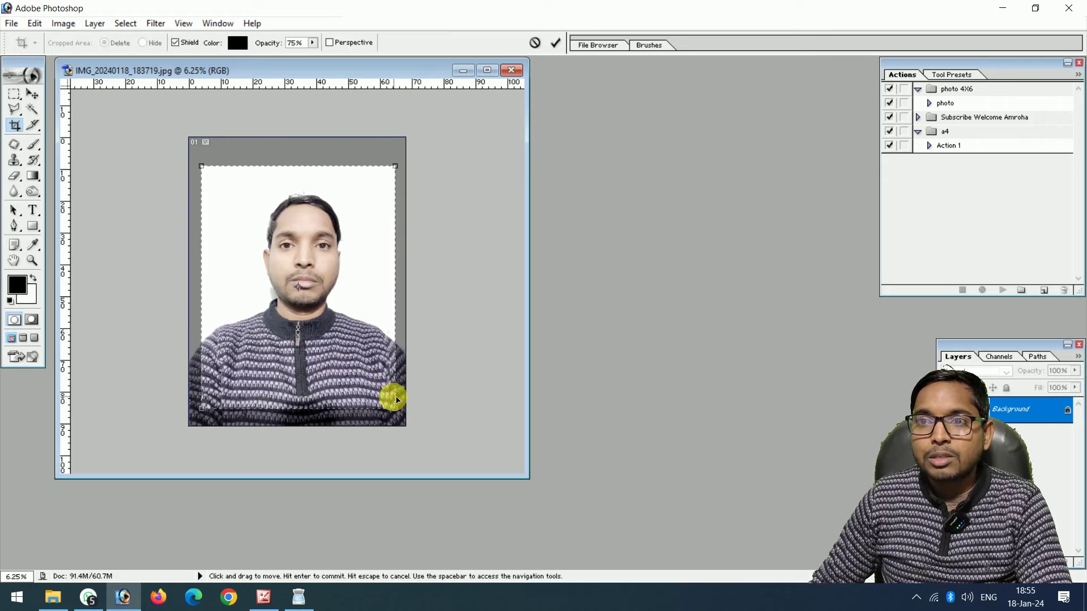
key("Return")
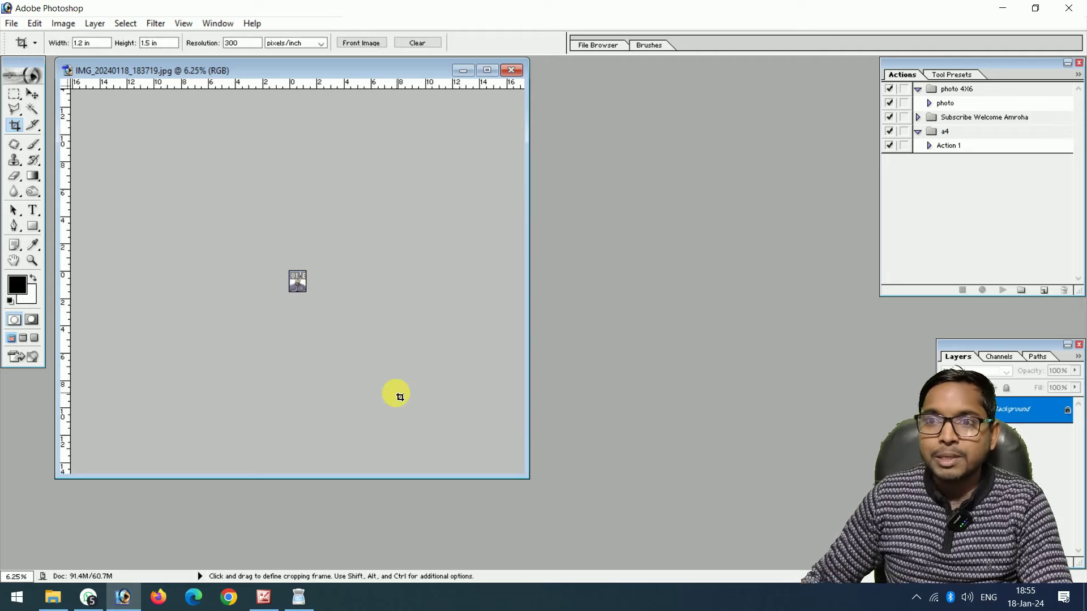
key("ctrl+plus")
key("ctrl+plus")
key("ctrl+plus")
key("ctrl+plus")
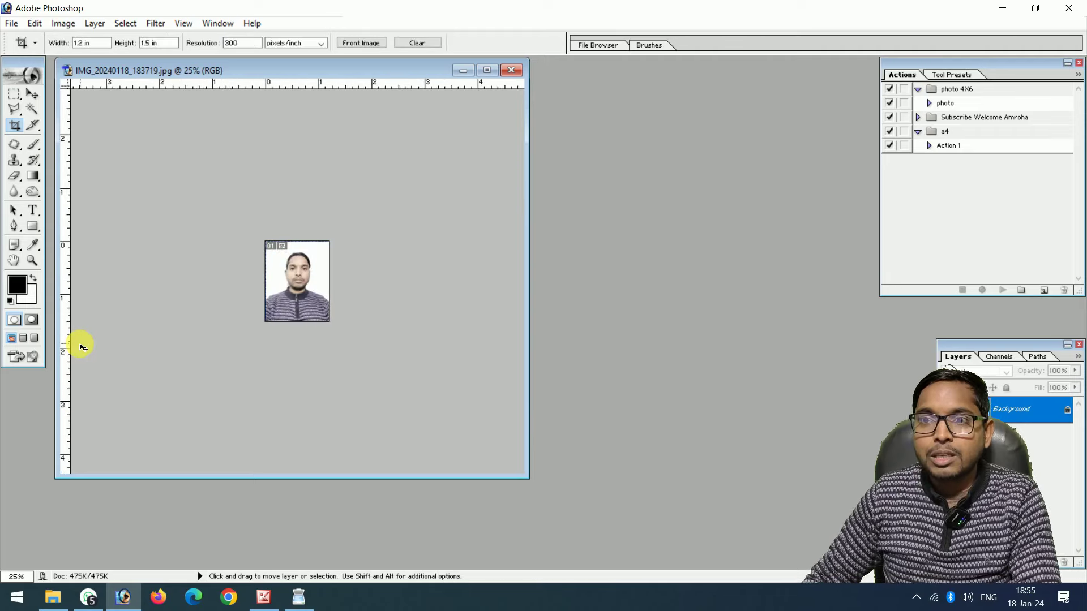
key("ctrl+plus")
key("ctrl+plus")
key("ctrl+plus")
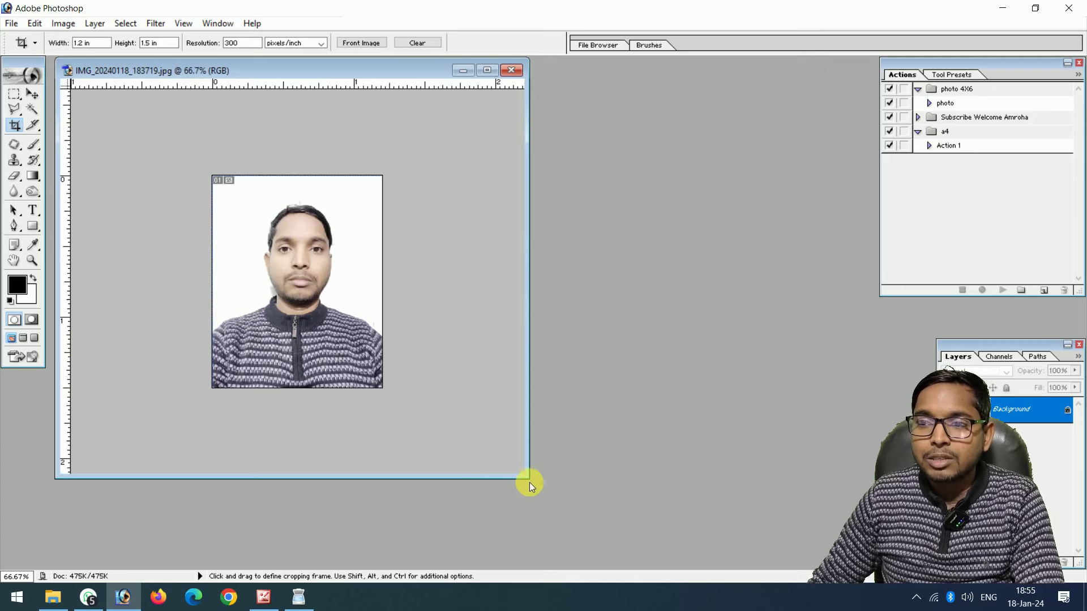
mouse_move(532, 484)
left_mouse_down()
mouse_move(335, 330)
mouse_move(305, 344)
left_mouse_up()
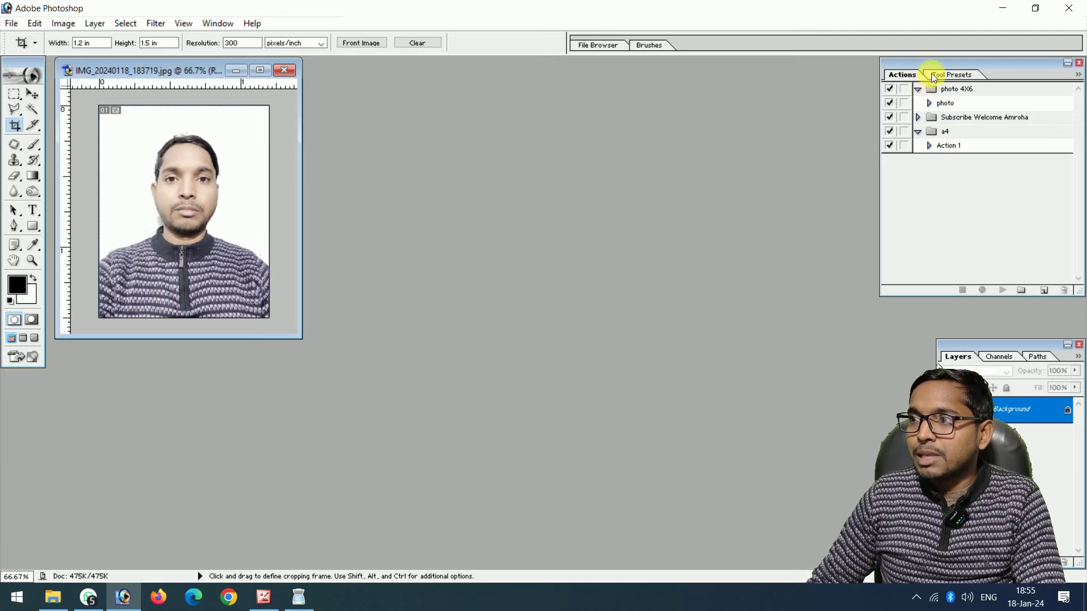
Show the Actions panel and create a new action set named 'Wemcoem amroha'
left_click(216, 23)
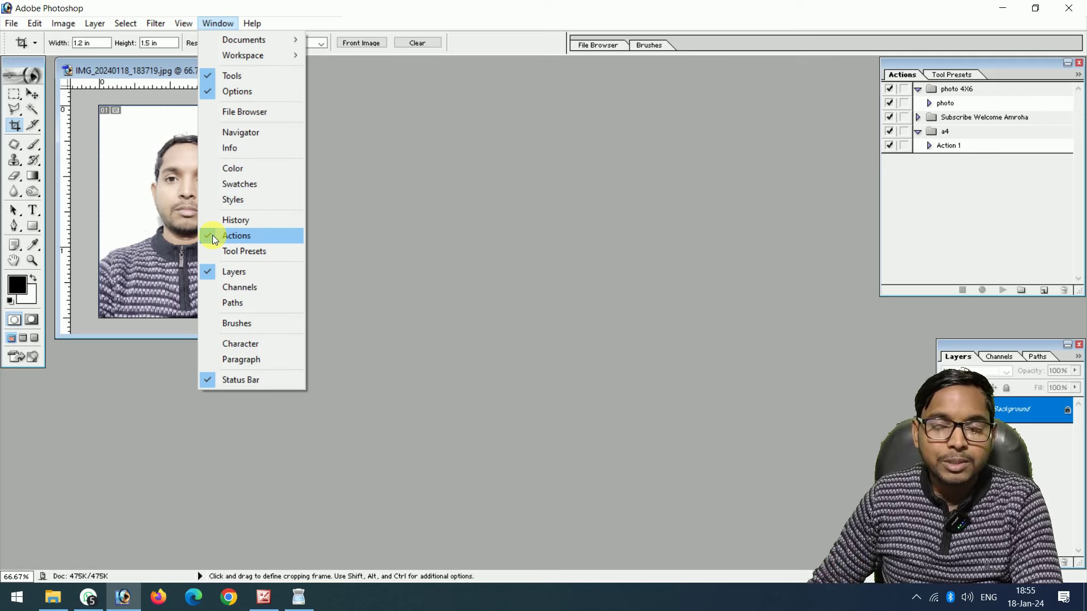
left_click(212, 236)
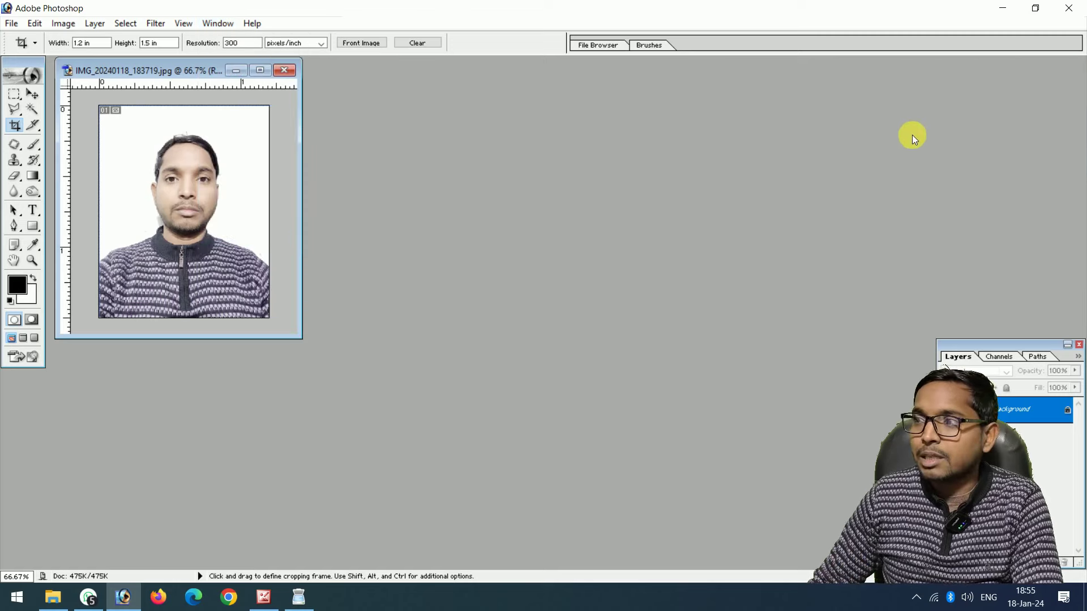
left_click(218, 23)
left_click(226, 236)
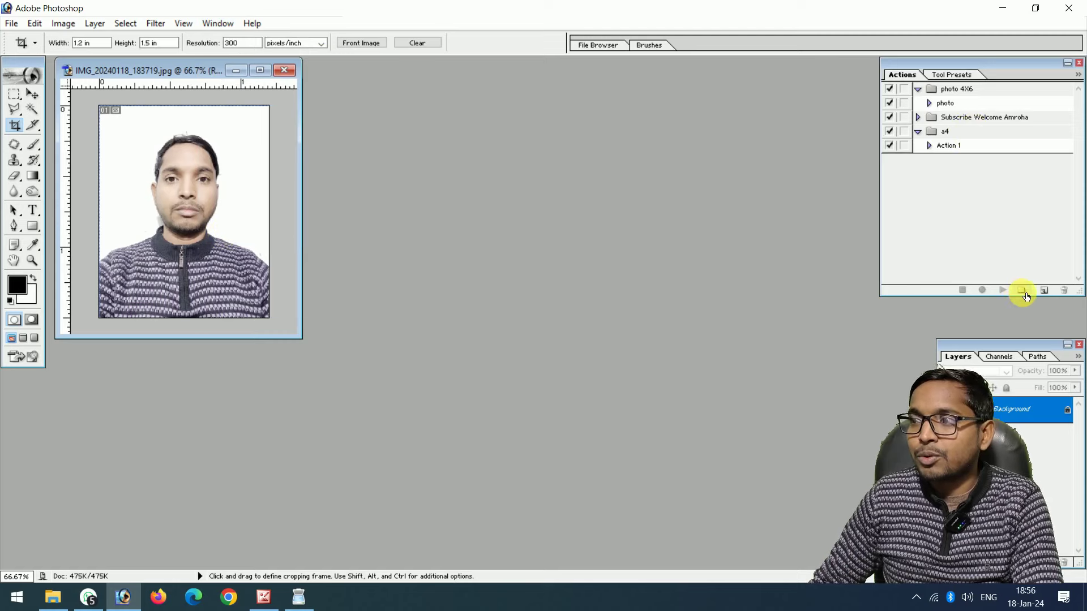
left_click(1022, 290)
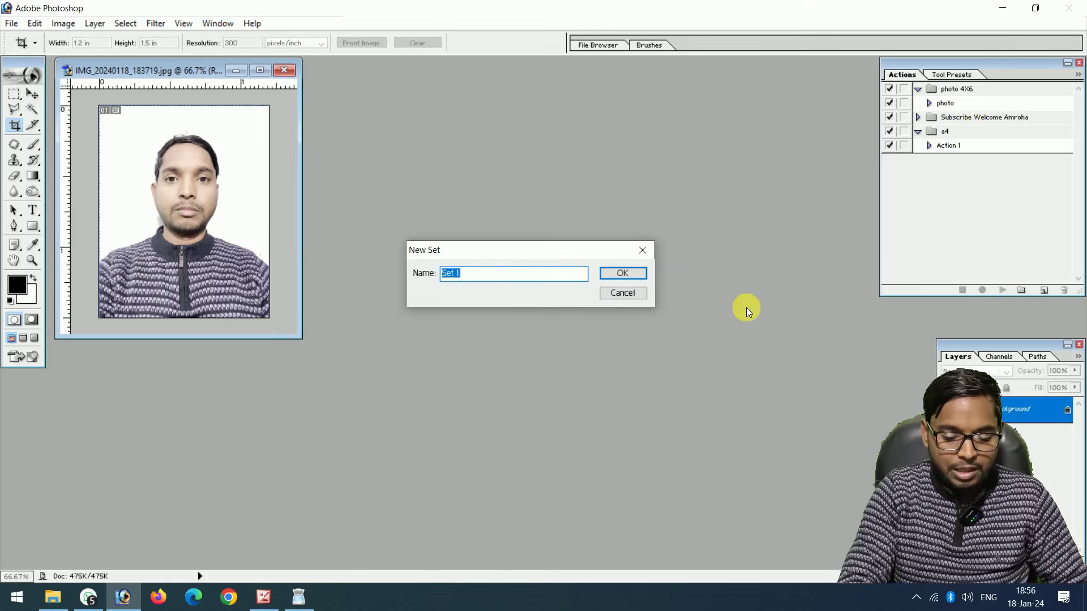
type("a")
key("BackSpace")
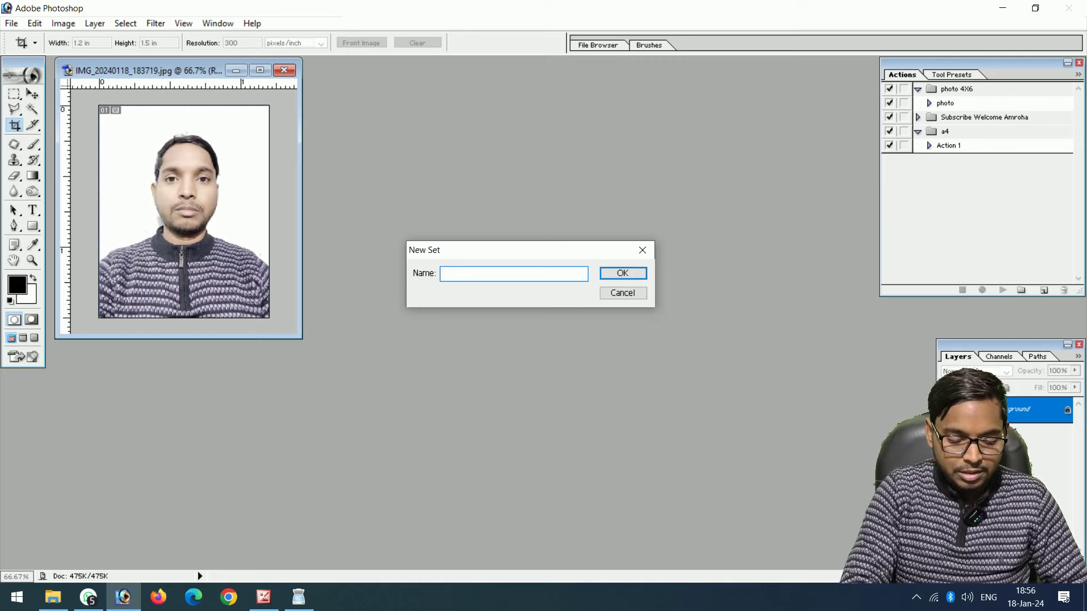
type("WE")
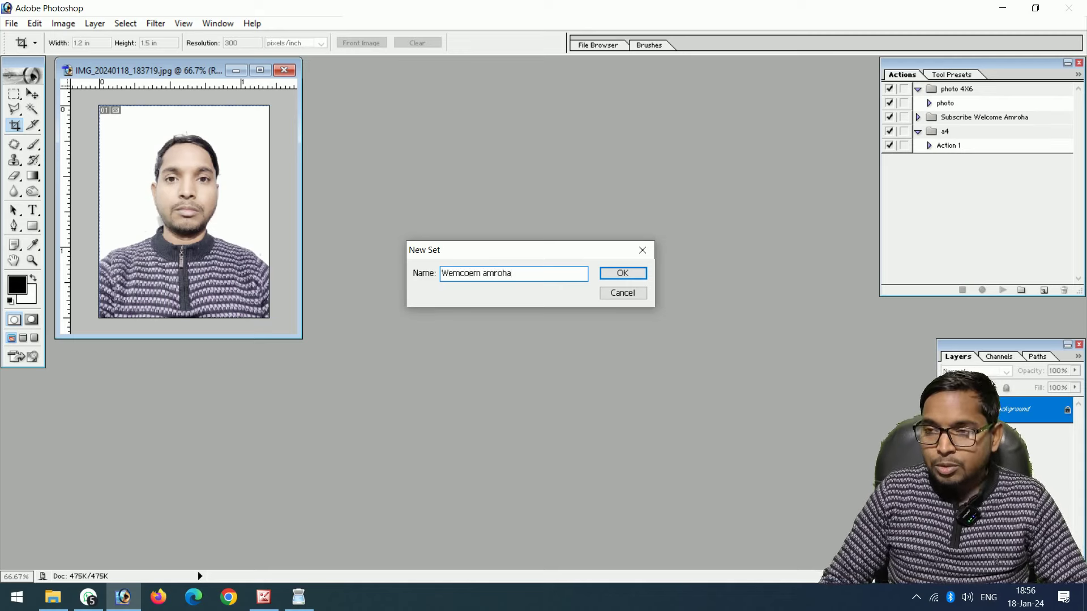
left_click(622, 274)
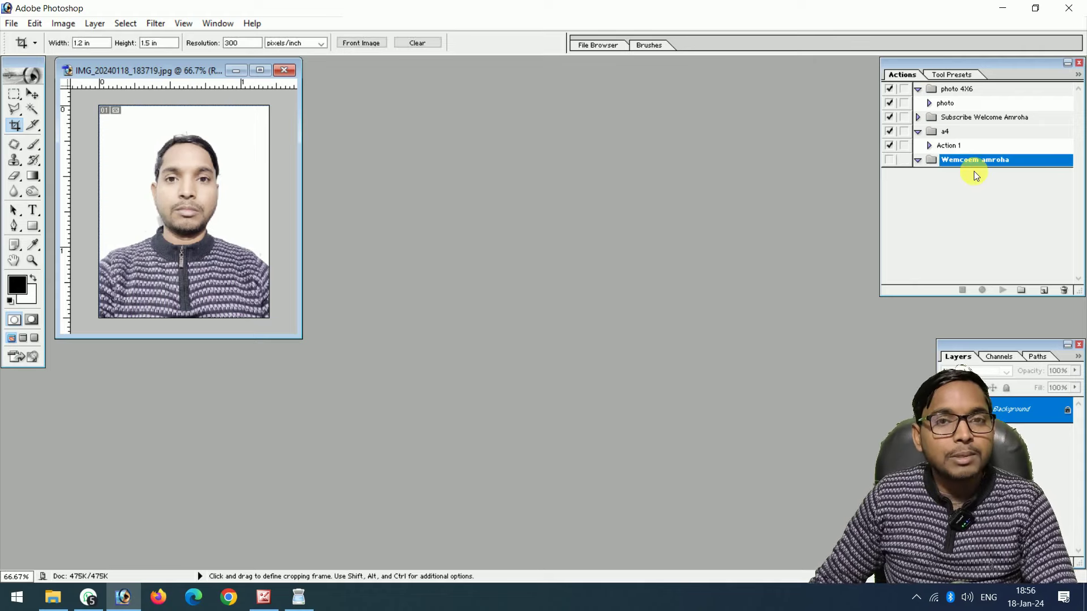
Create the action 'Welcome Amroha A4' with function key F9 and start recording
left_click(1043, 290)
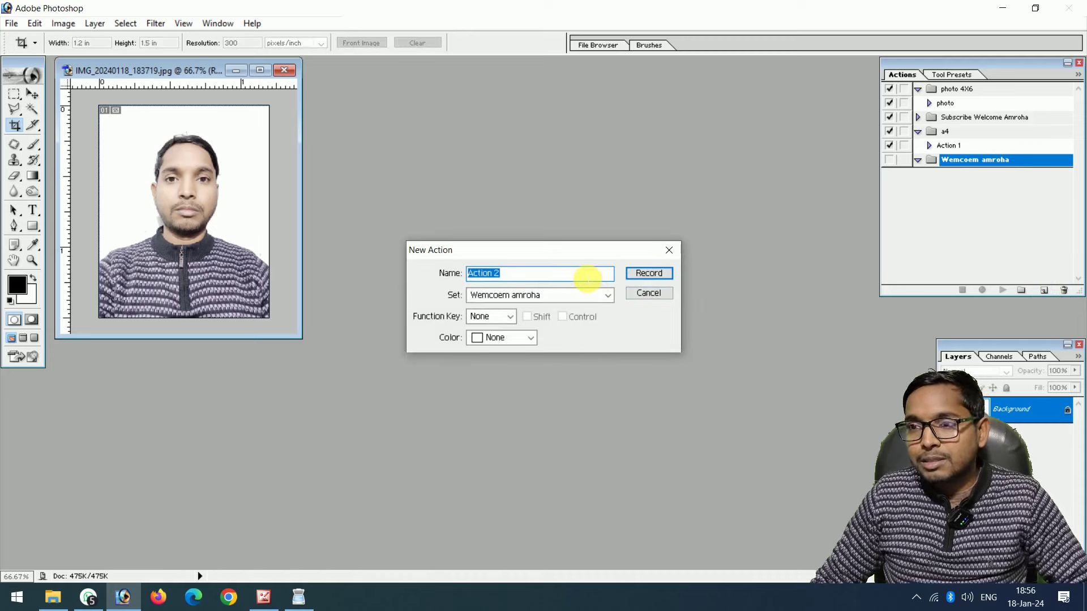
type("Welcome Amroha A")
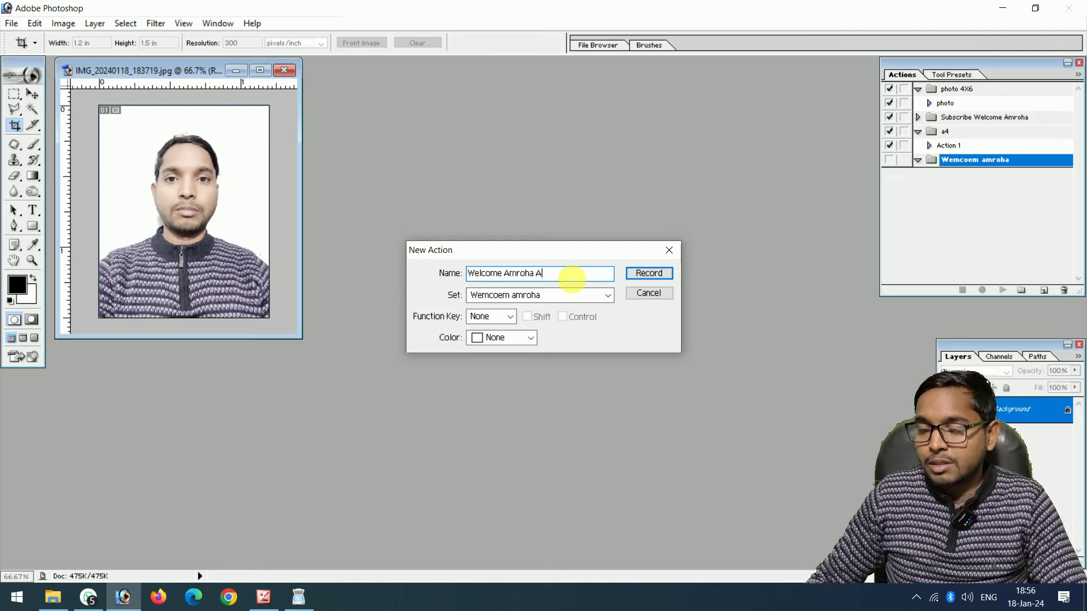
type("4")
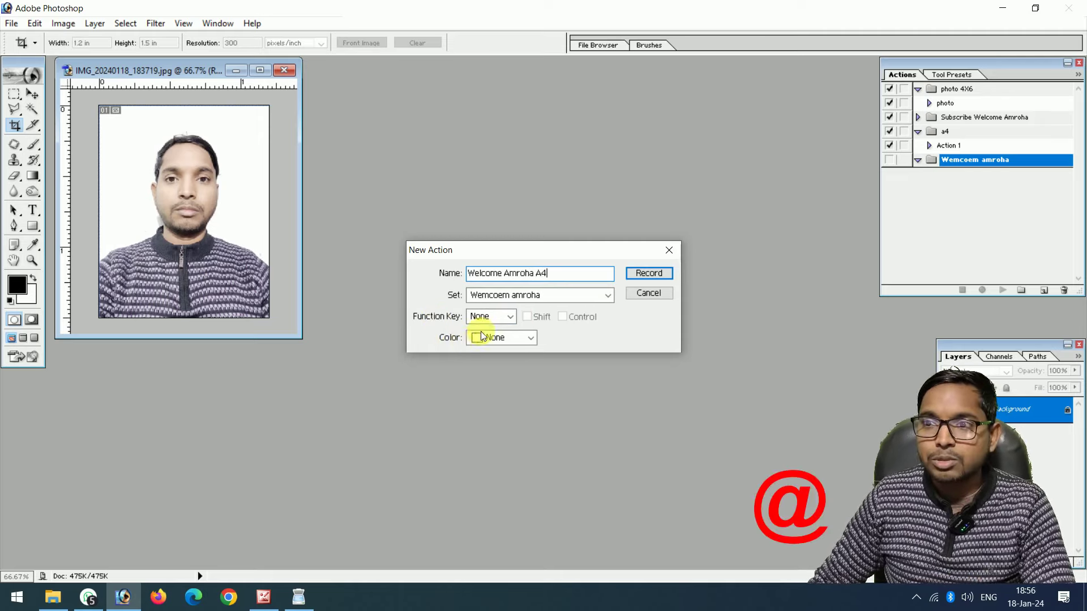
left_click(492, 316)
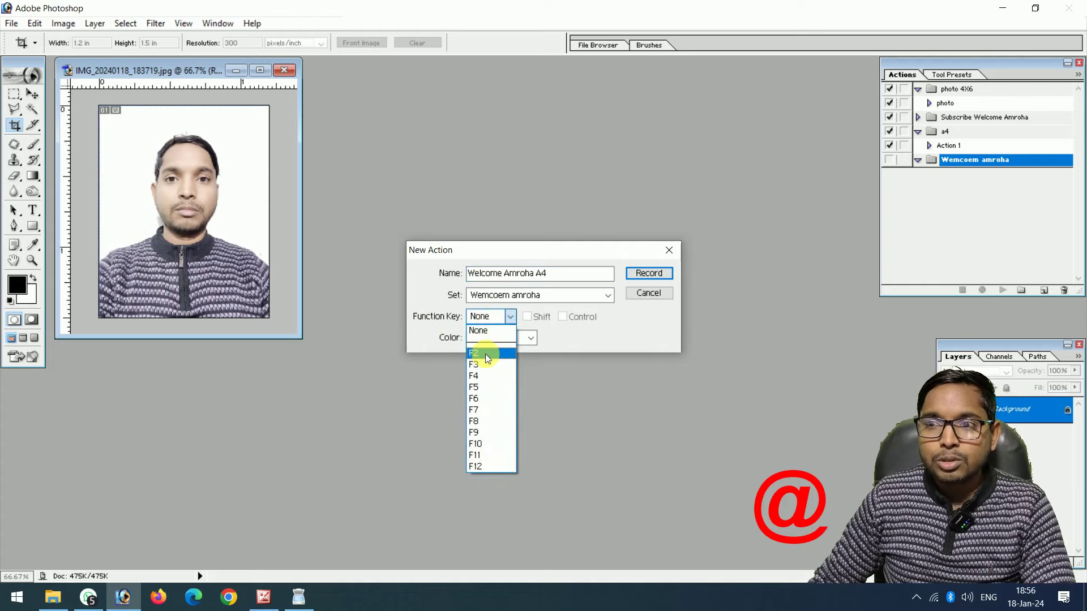
left_click(488, 434)
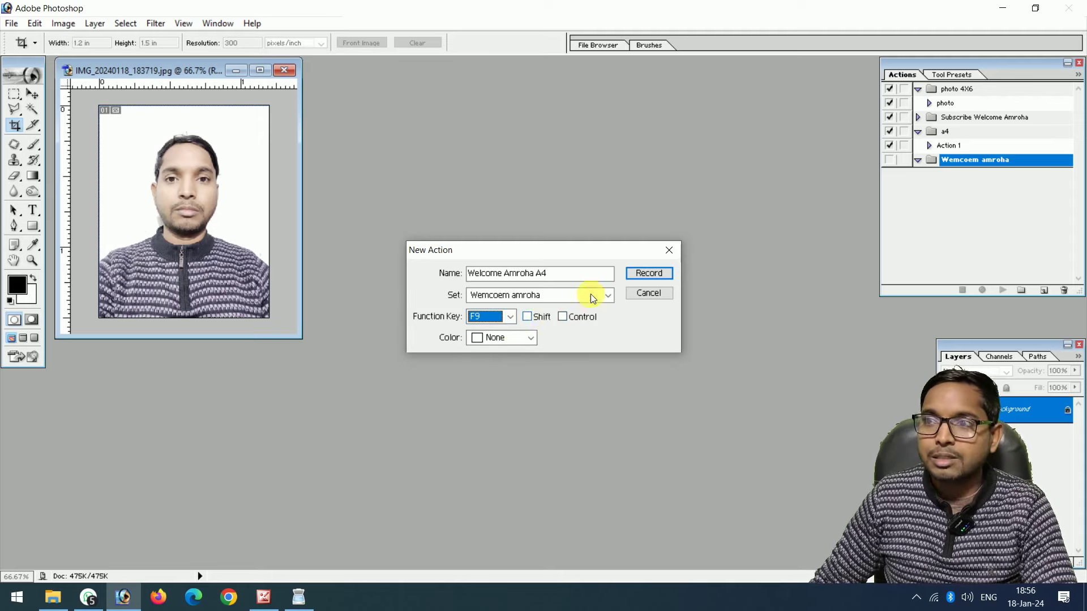
left_click(642, 276)
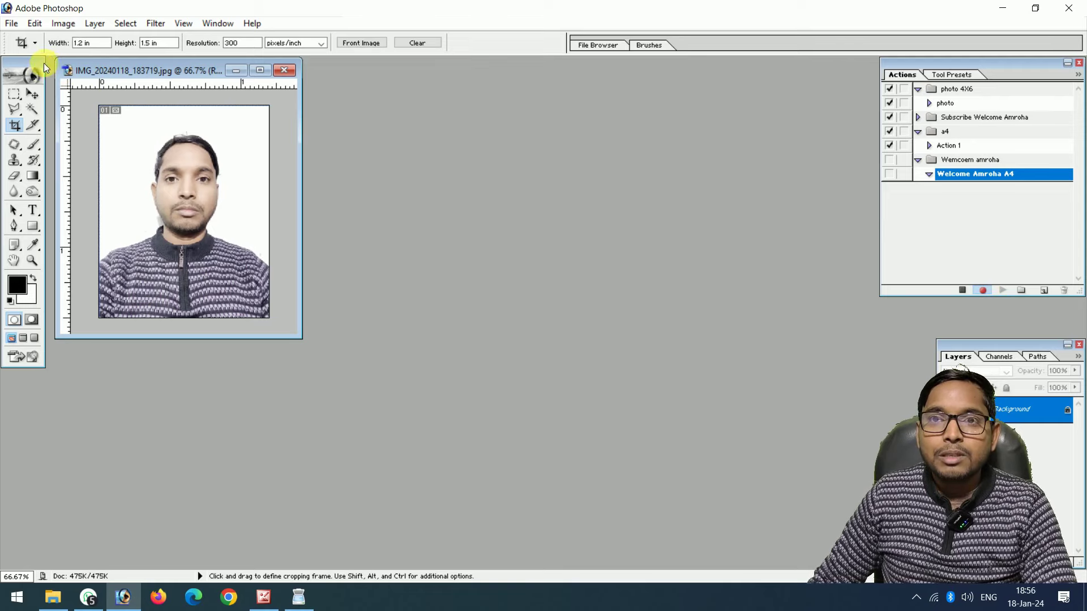
Create a new A4 document 'Welcome Amroha' (210 × 297 mm, 300 ppi) and move it aside
left_click(32, 93)
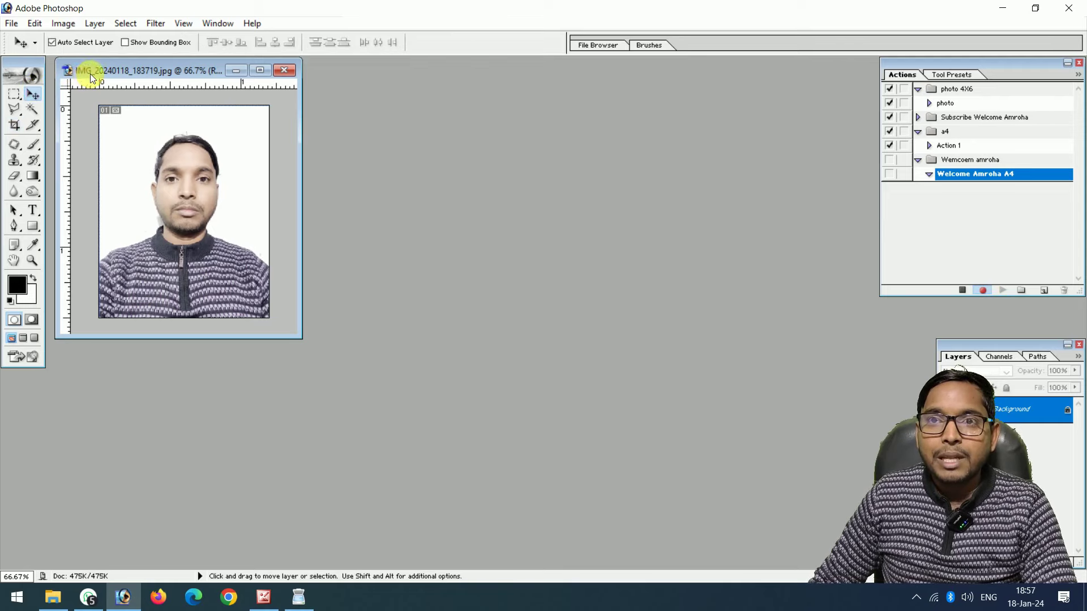
left_click(11, 25)
left_click(49, 41)
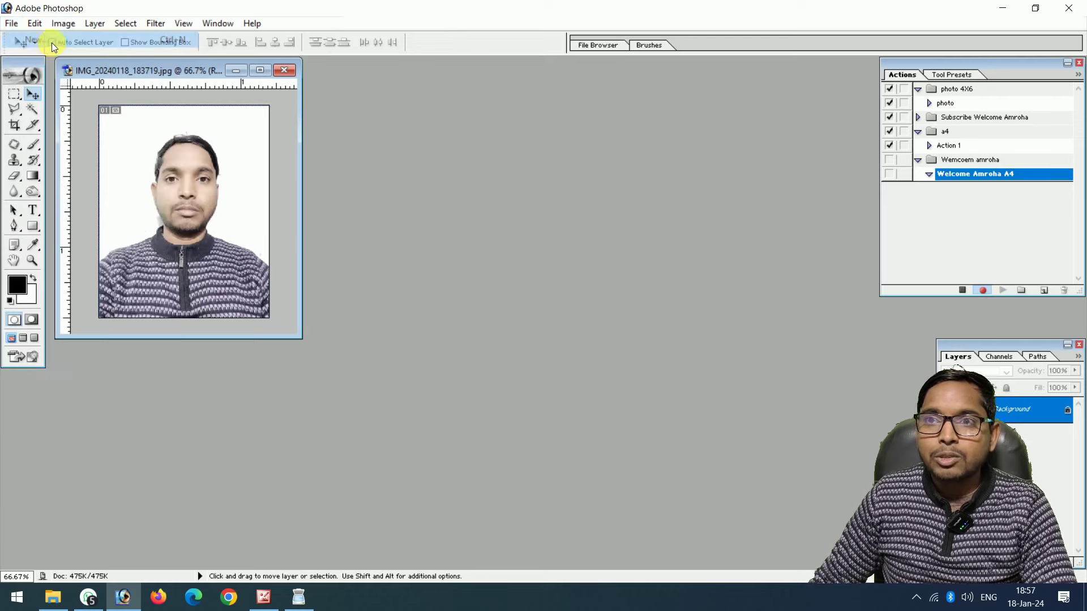
left_click(605, 167)
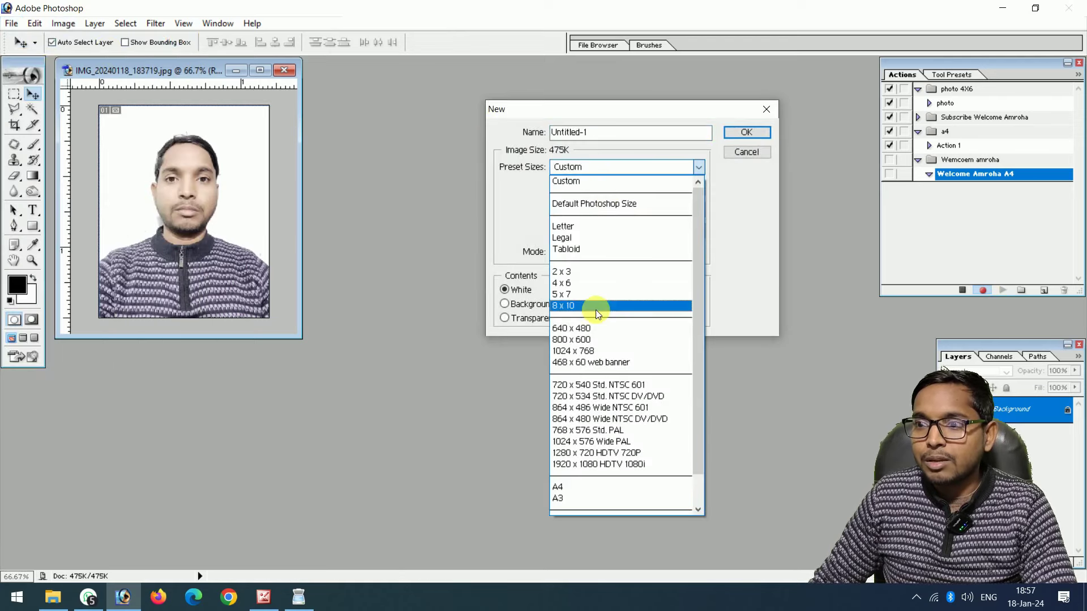
left_click(559, 487)
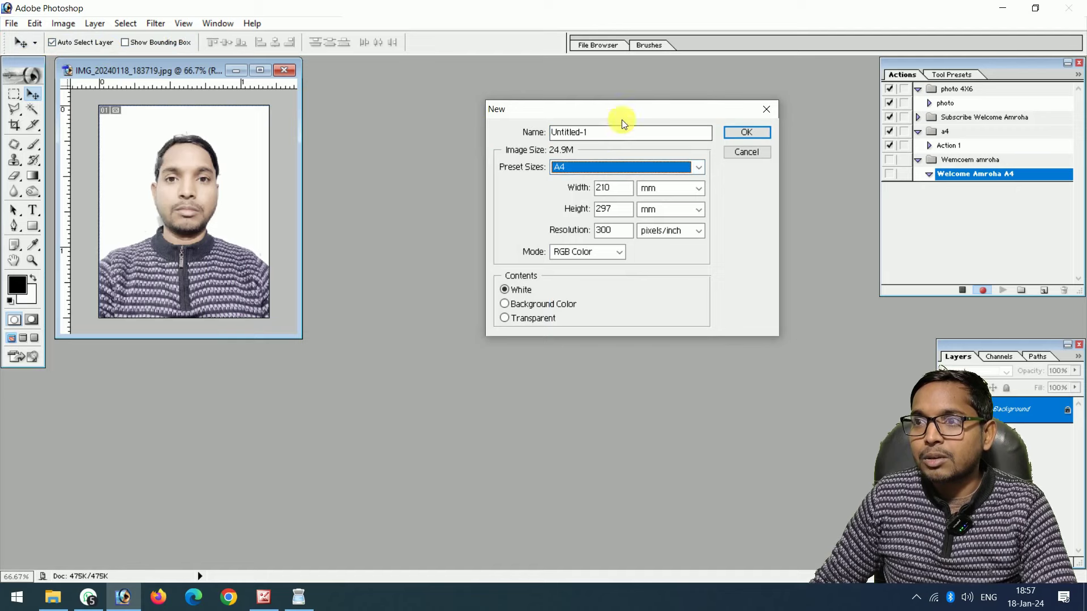
left_click_drag(607, 133, 552, 133)
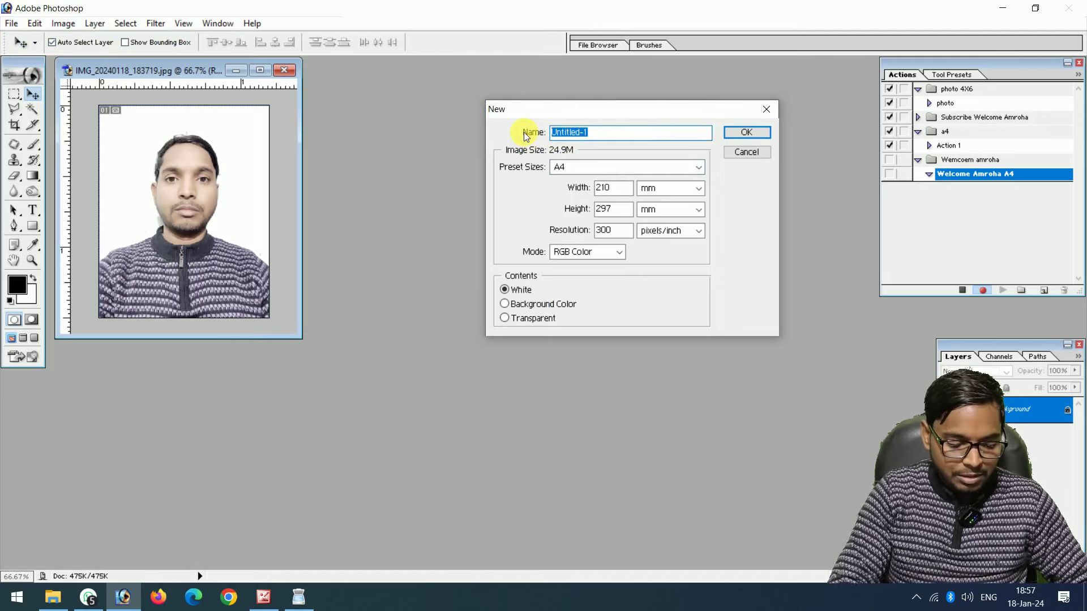
type("Welcome Amroha")
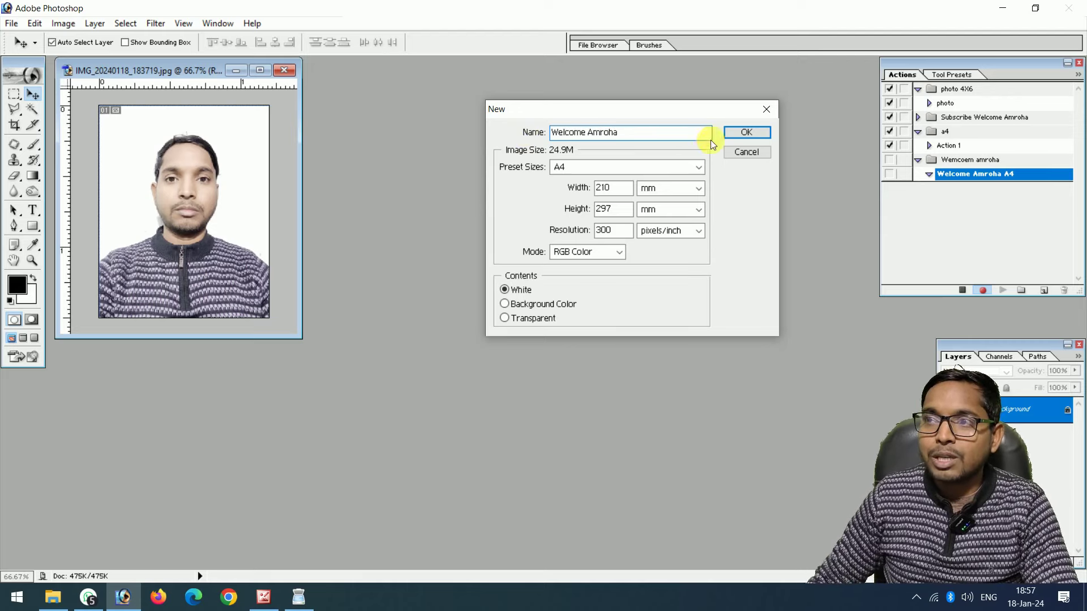
left_click(739, 134)
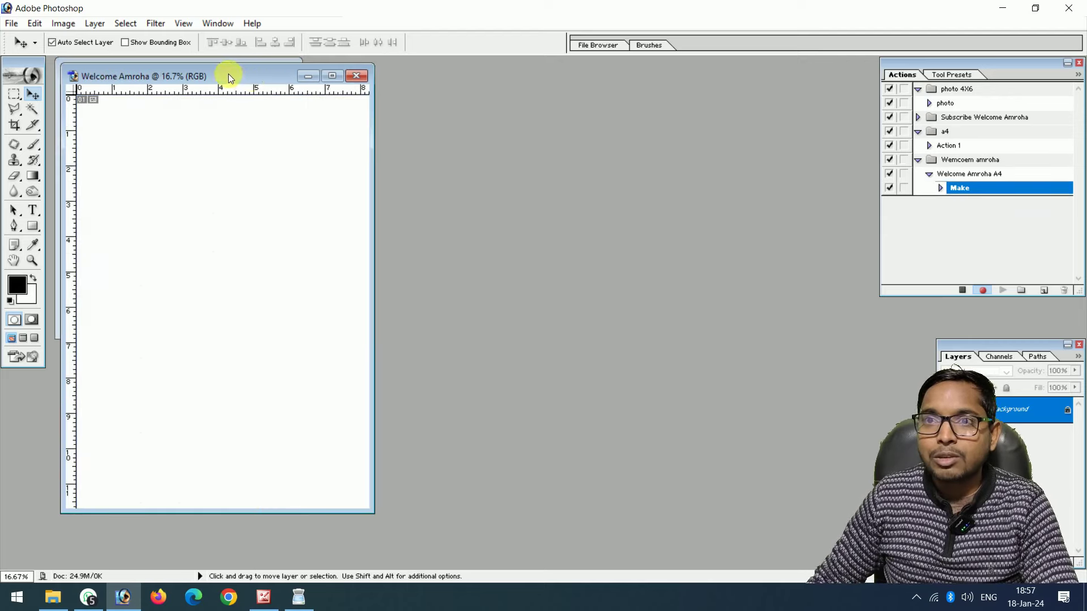
left_click_drag(229, 77, 515, 86)
left_click_drag(656, 164, 766, 175)
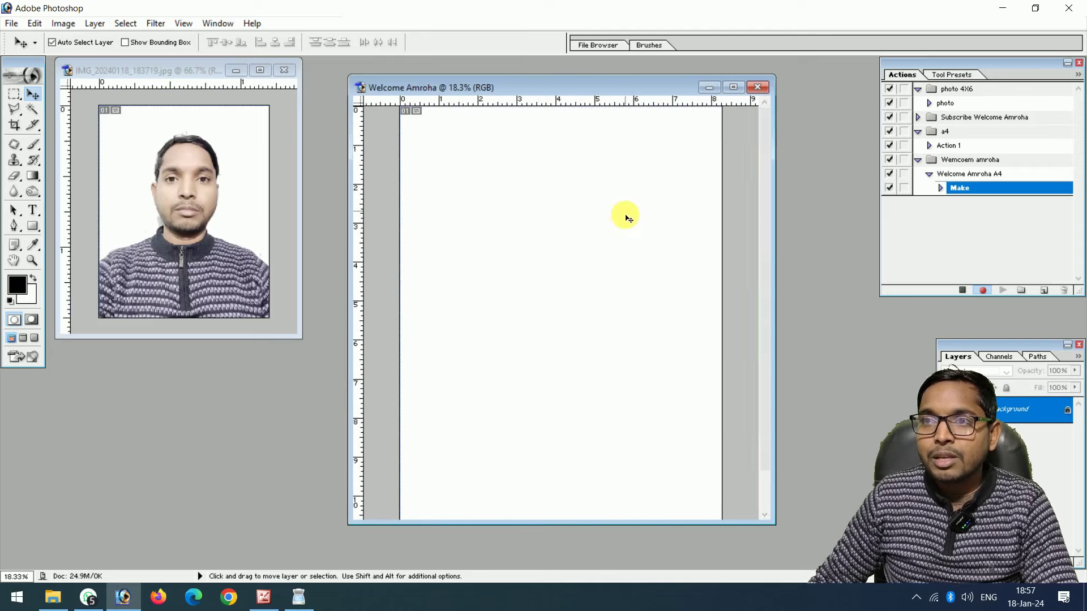
Select all of the passport photo and stroke it with a 5 px black centered border
left_click(103, 72)
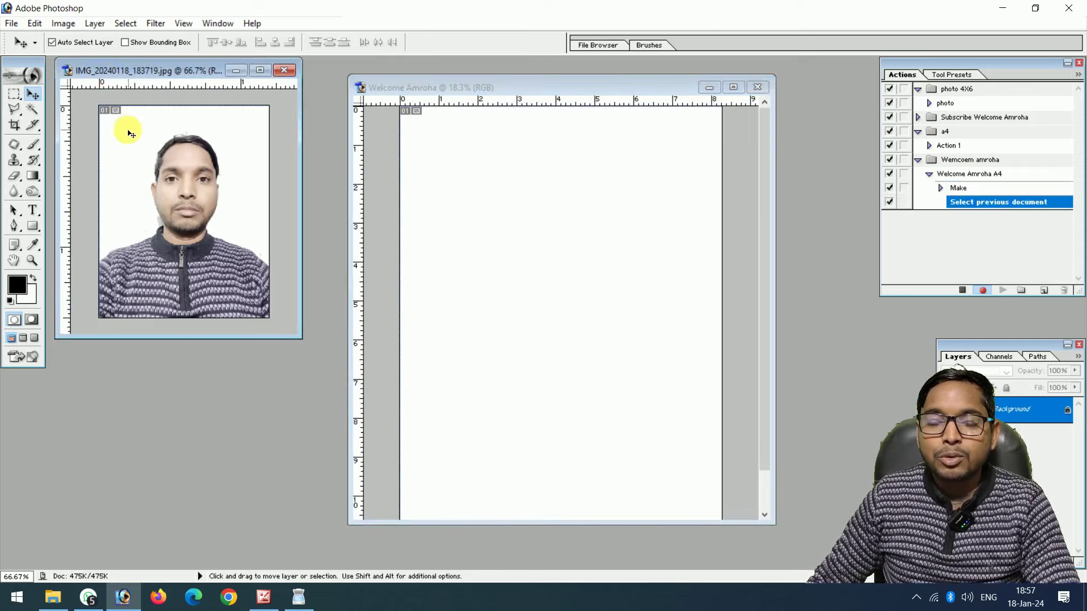
key("ctrl+a")
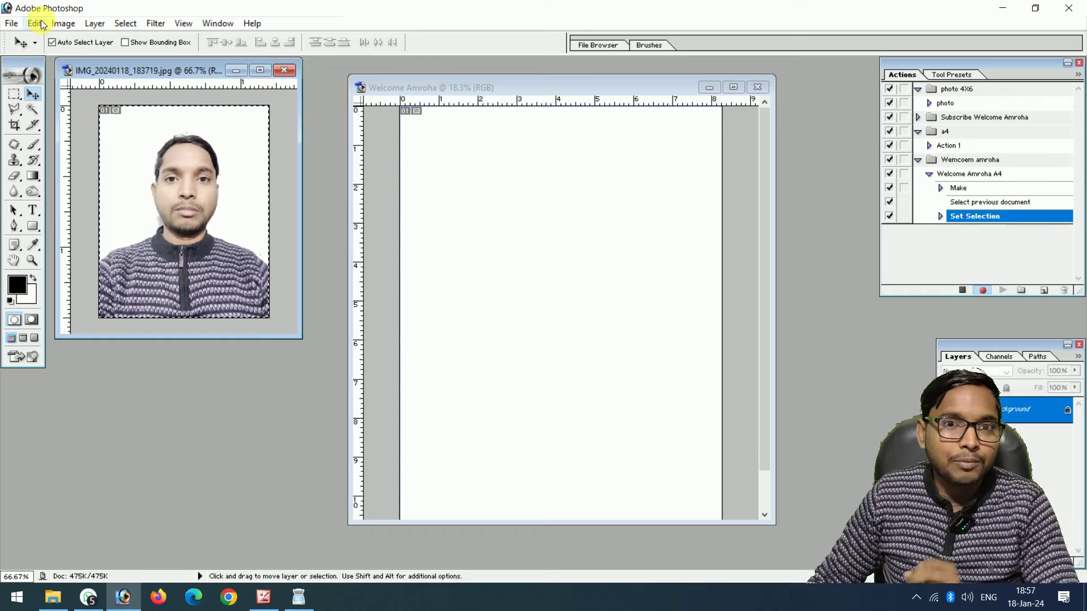
left_click(34, 23)
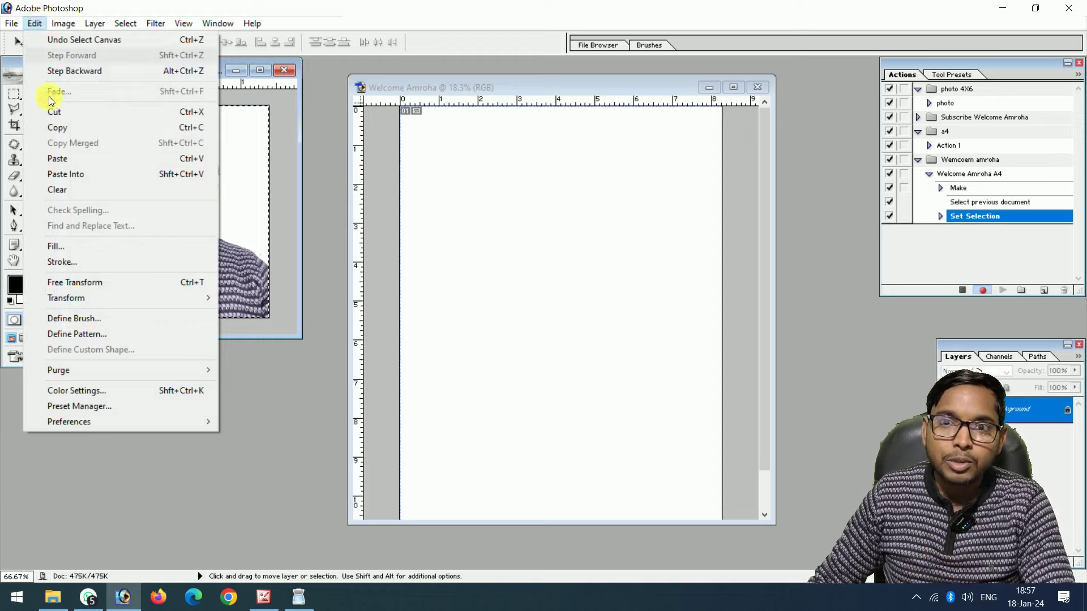
left_click(75, 260)
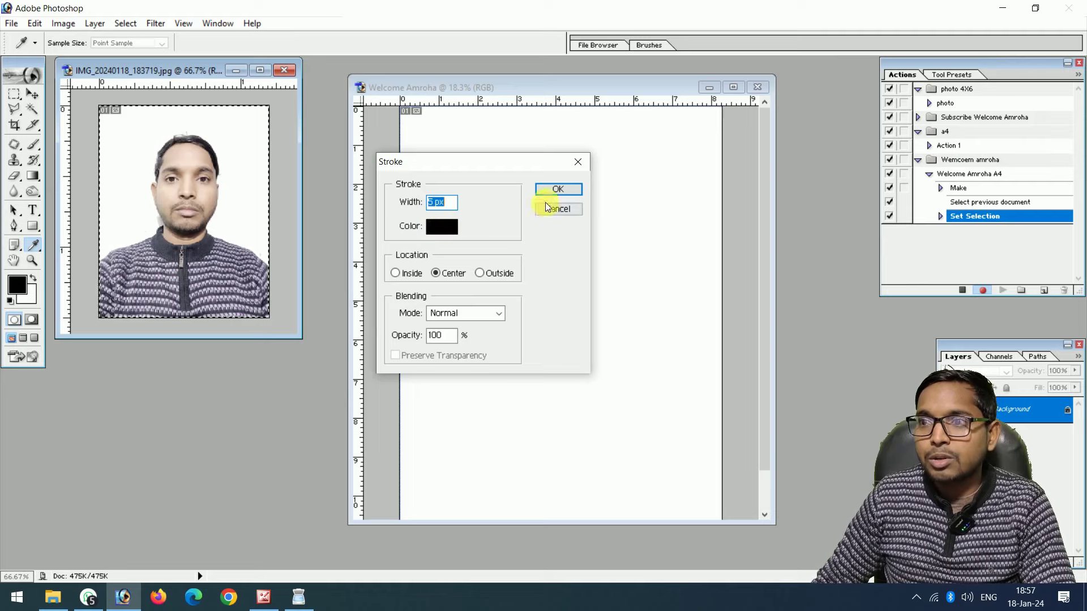
left_click(556, 190)
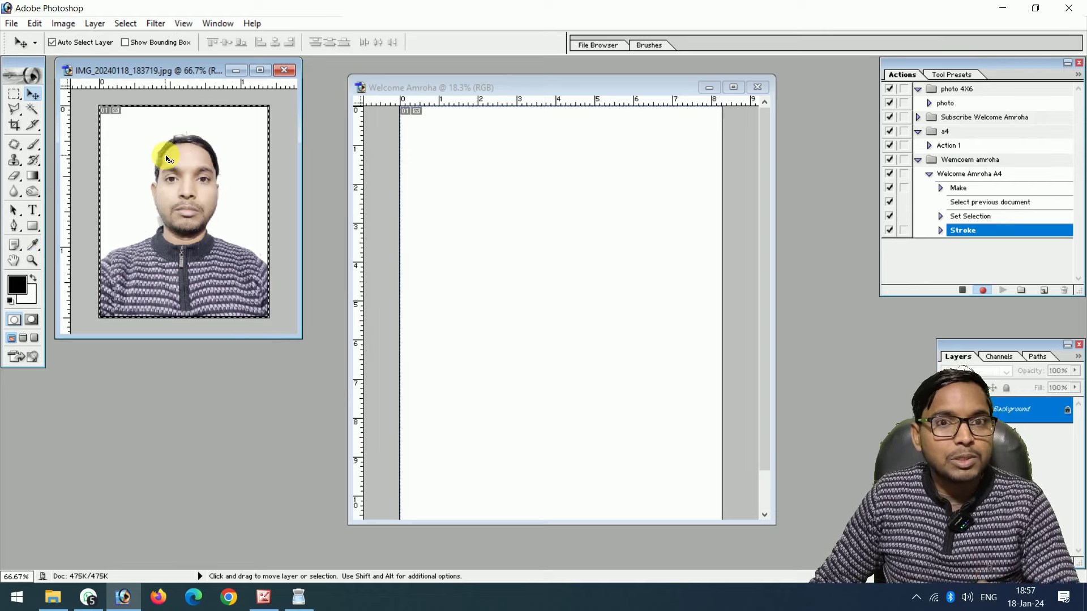
left_click(63, 23)
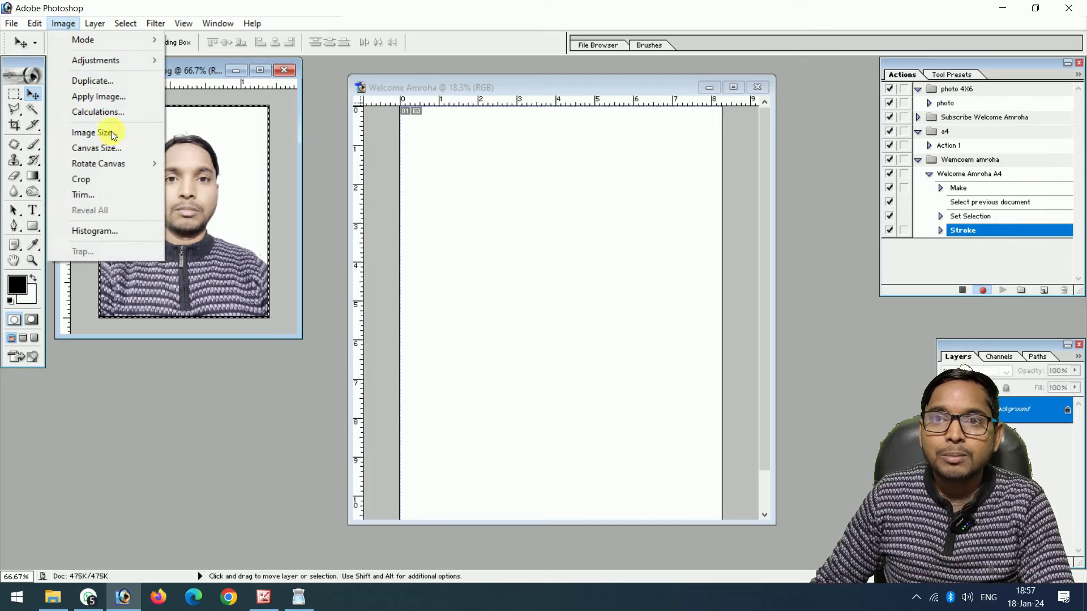
mouse_move(98, 163)
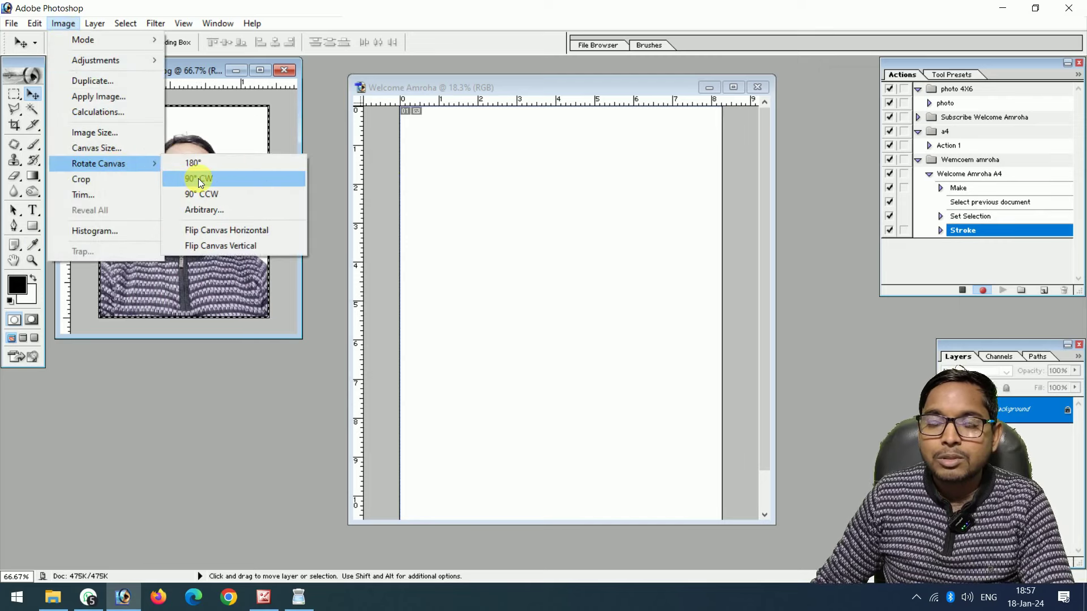
Rotate the bordered photo 90° clockwise and copy the whole image
left_click(199, 179)
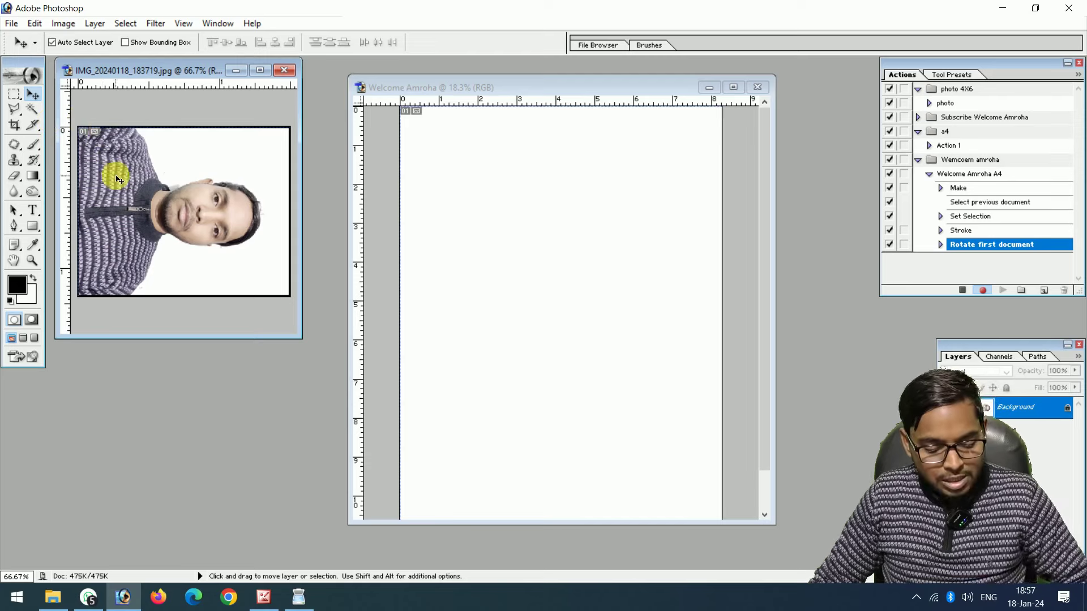
key("ctrl+a")
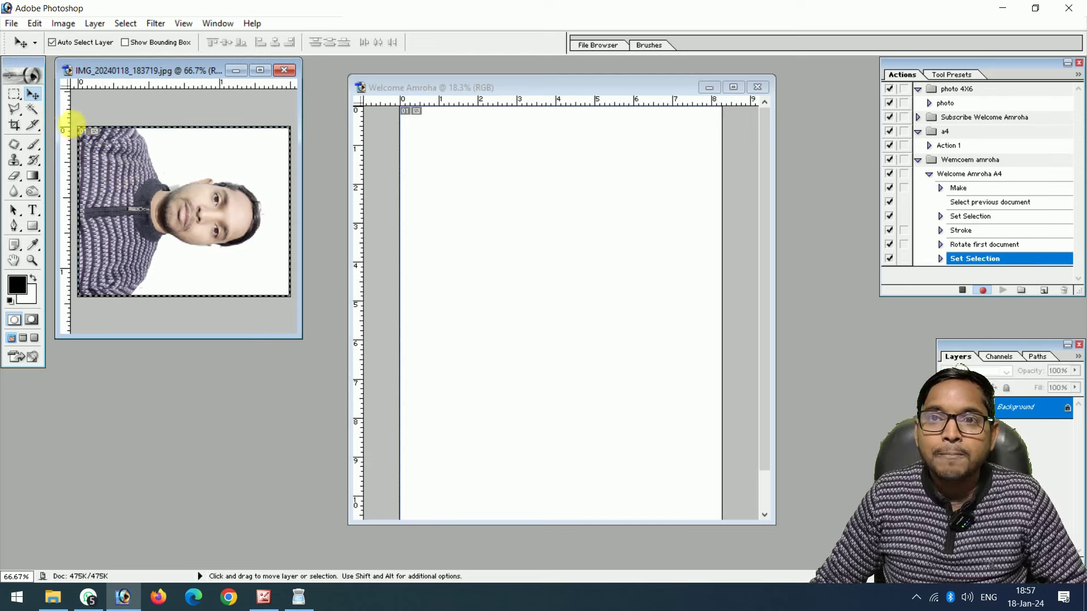
key("ctrl+c")
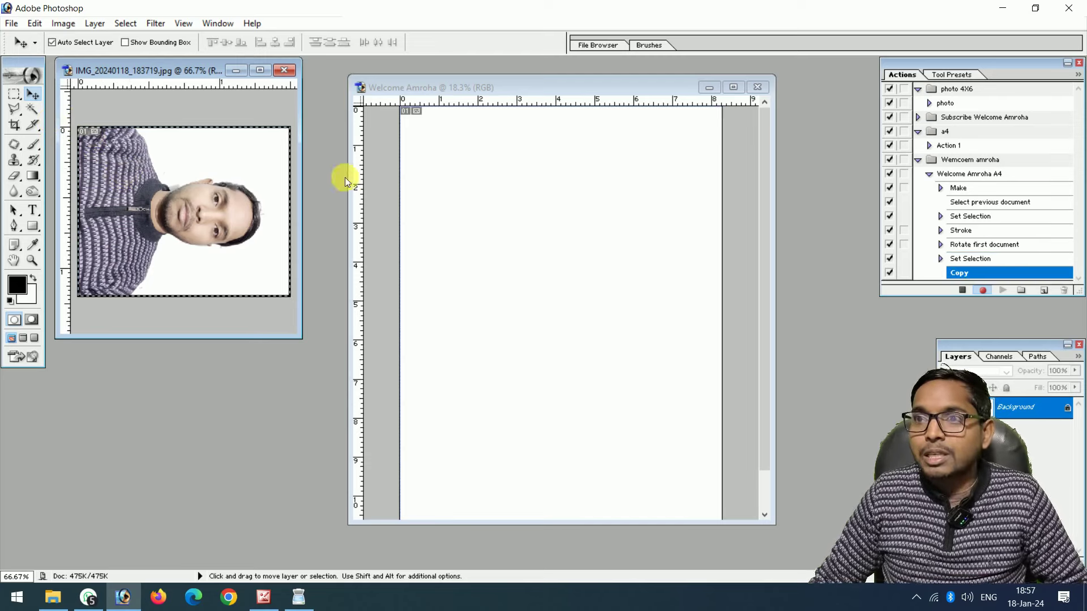
Paste the rotated photo onto the Welcome Amroha A4 page as Layer 1
left_click(527, 176)
key("ctrl+plus")
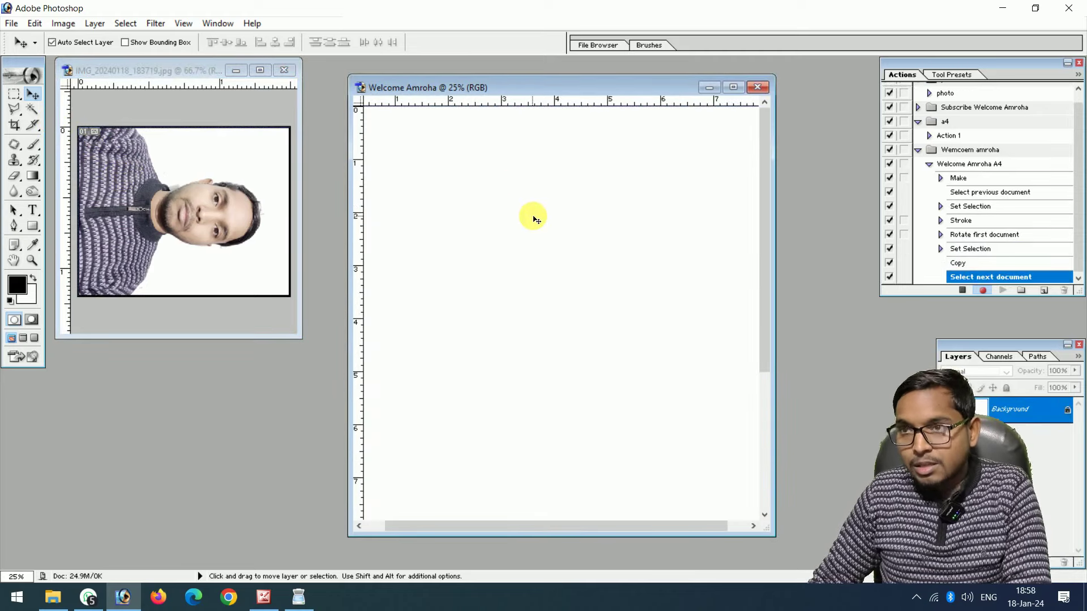
key("ctrl+minus")
key("ctrl+minus")
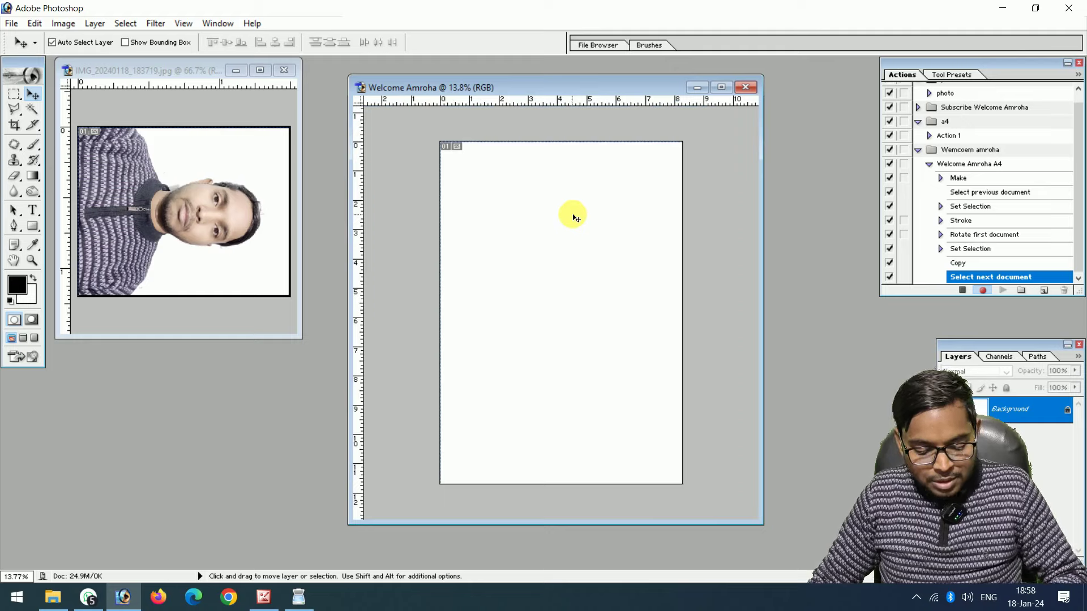
key("ctrl+v")
Move the pasted photo into the A4 page's top-left corner
left_click(721, 87)
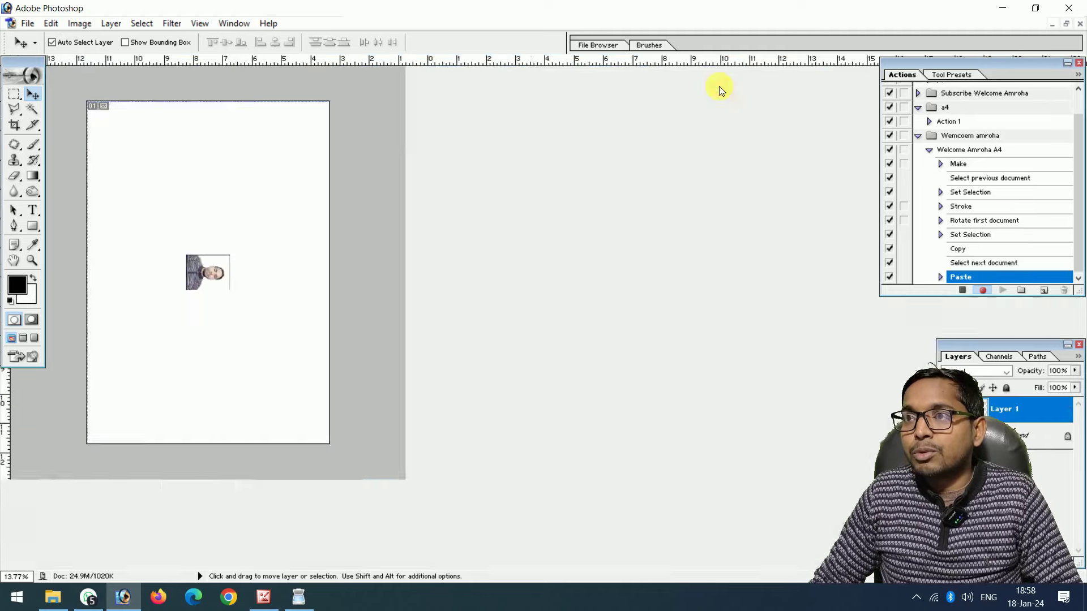
key("ctrl+plus")
key("ctrl+plus")
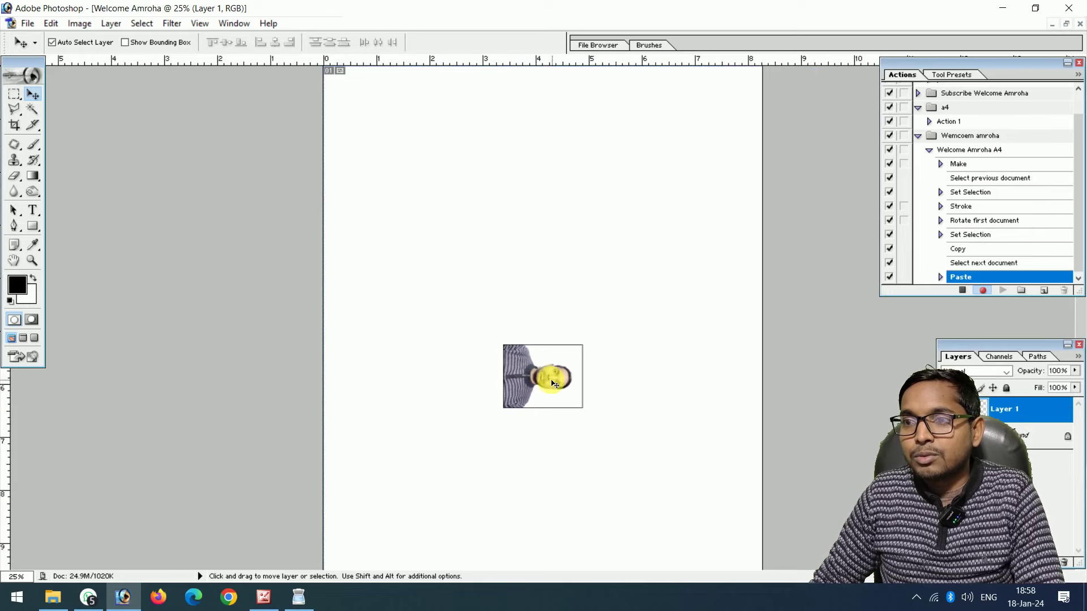
mouse_move(550, 378)
left_mouse_down()
mouse_move(413, 214)
mouse_move(404, 135)
left_mouse_up()
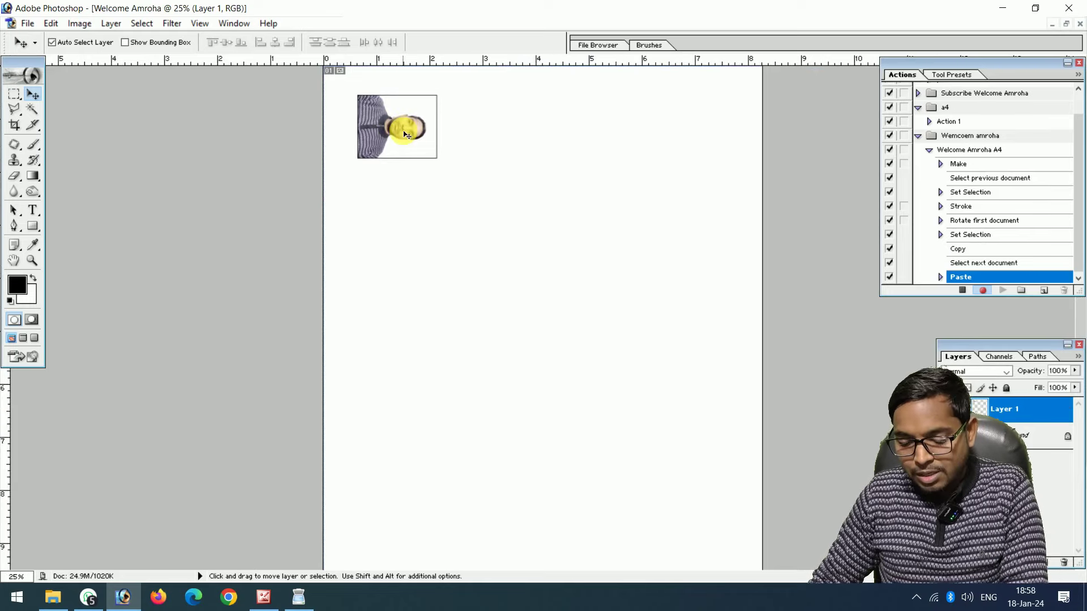
key("ctrl+plus")
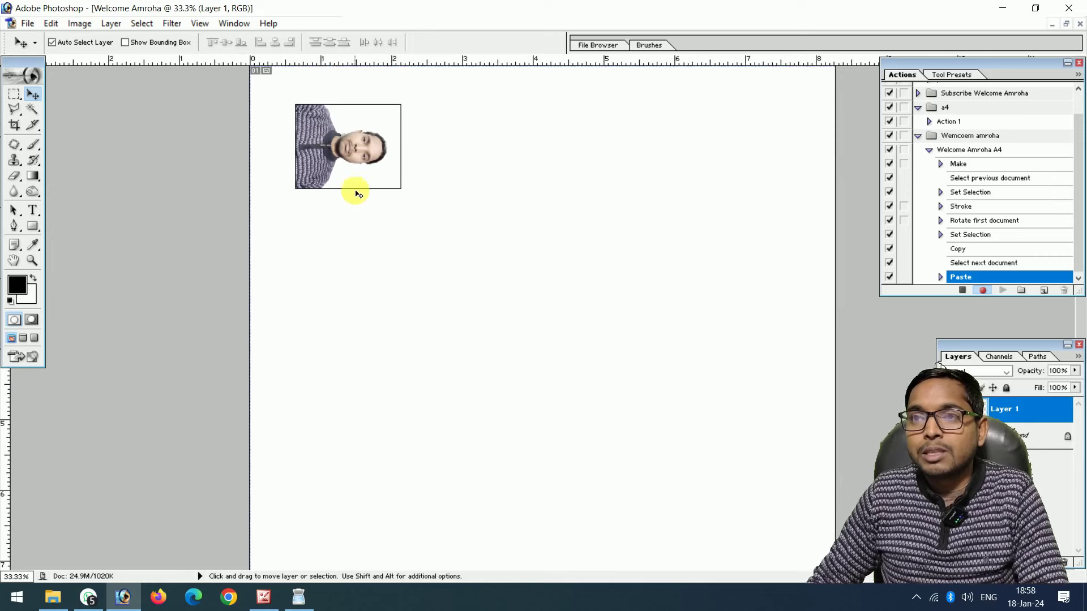
left_click_drag(355, 153, 328, 123)
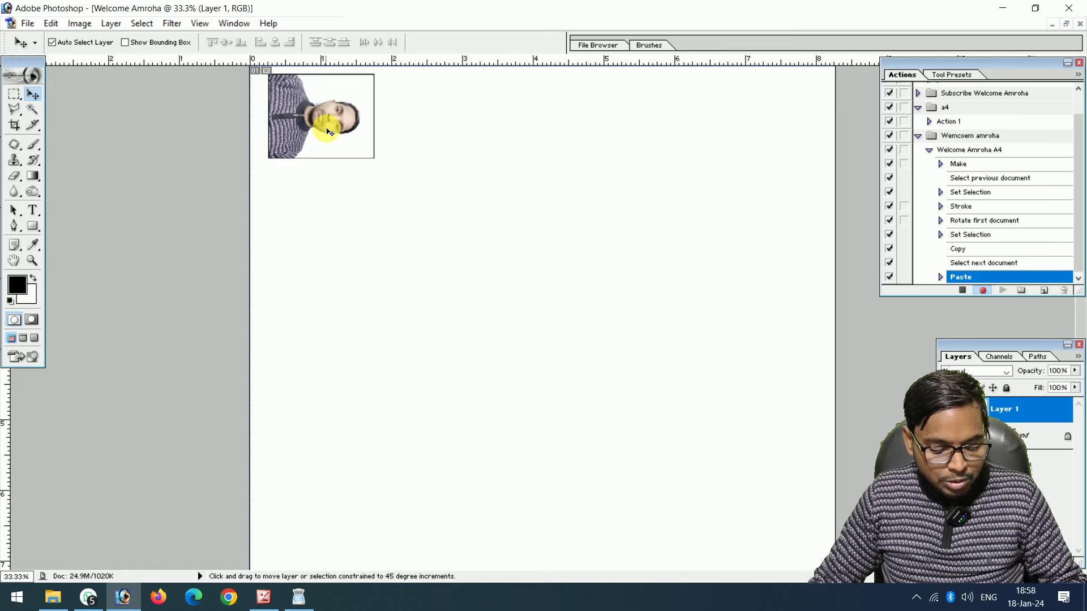
Alt-drag copies rightward to make a row of five photos along the top edge
left_click_drag(327, 131, 445, 127)
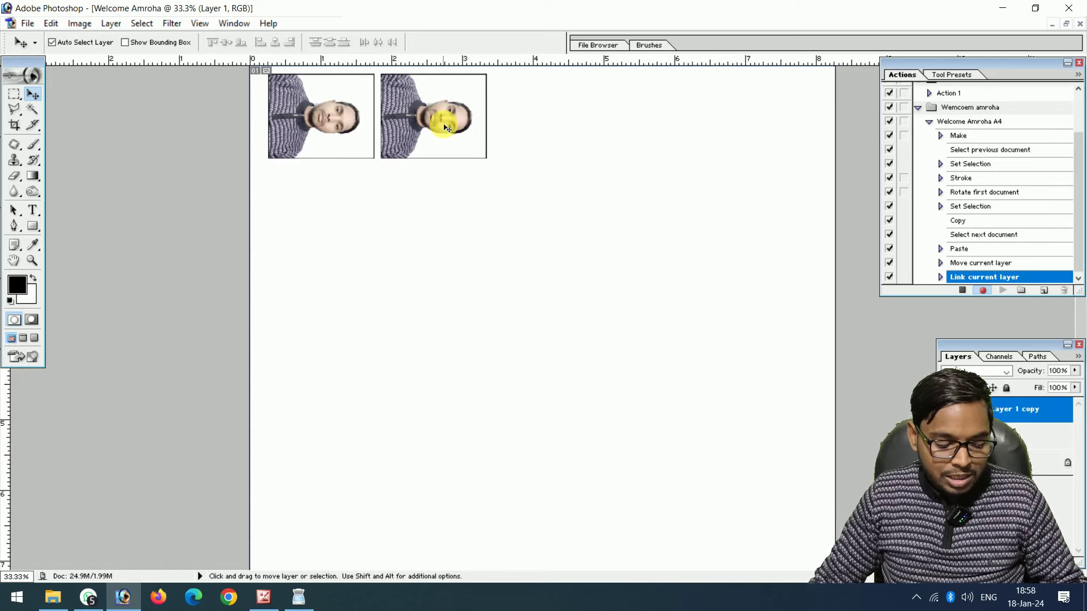
left_click_drag(445, 128, 649, 114)
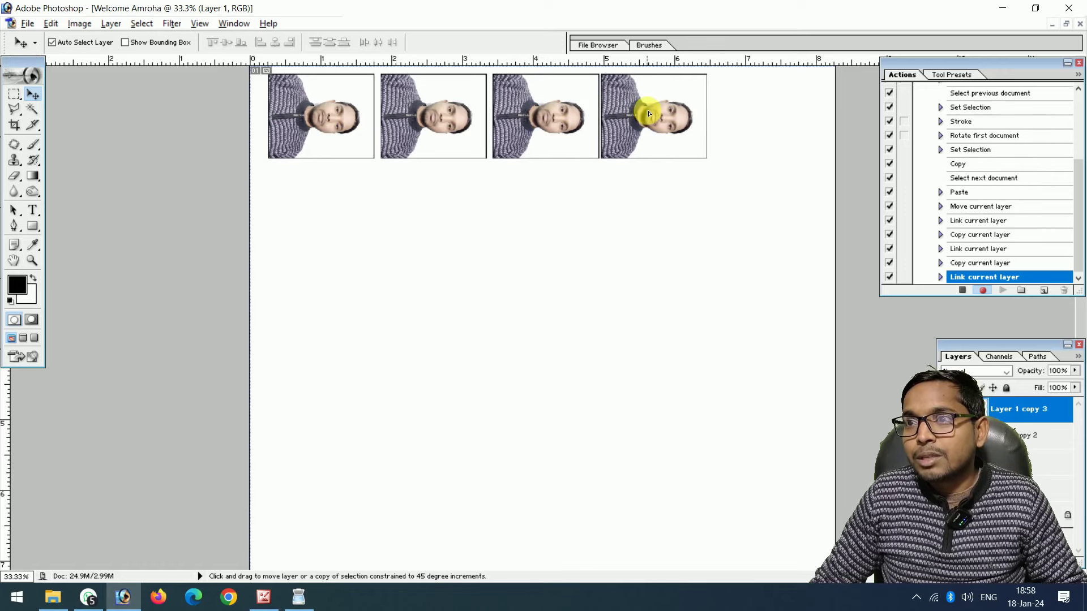
left_click_drag(650, 114, 744, 107)
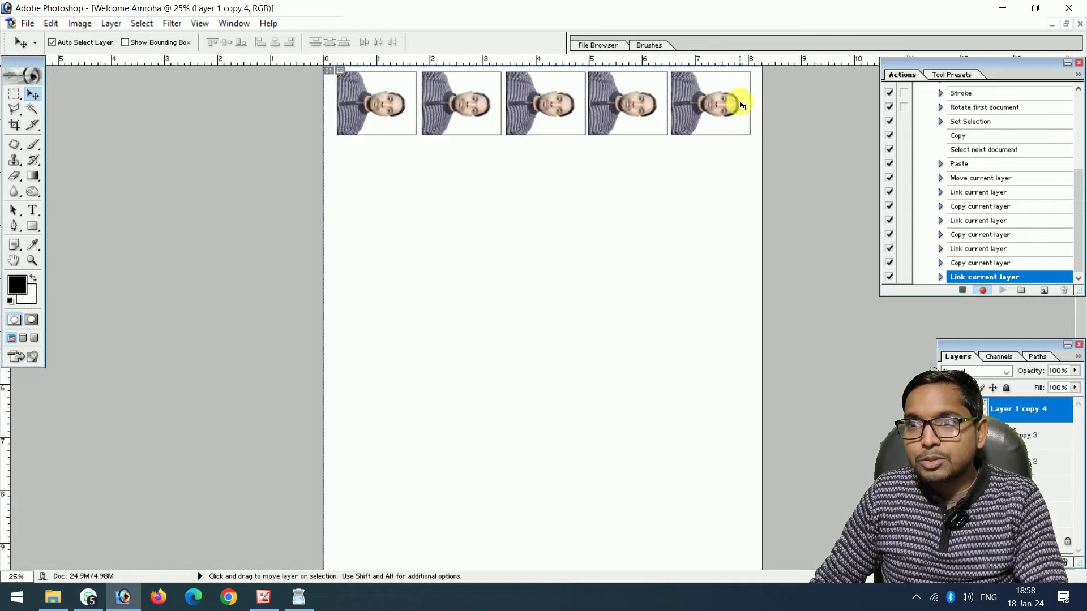
key("ctrl+minus")
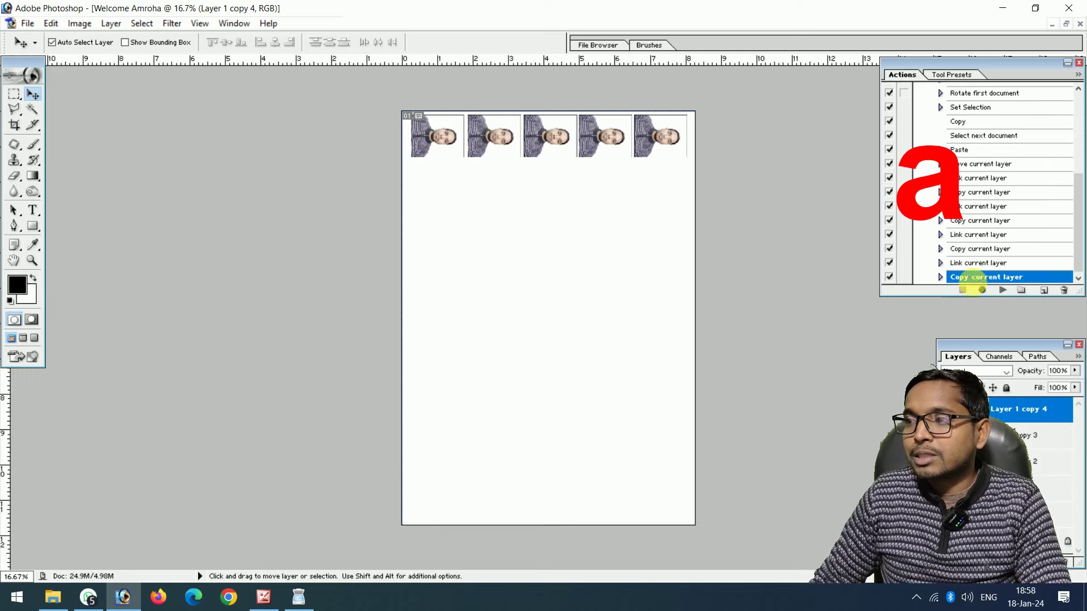
Stop recording the action, close the A4 page and rotated photo unsaved, and open the Downloads folder
left_click(962, 290)
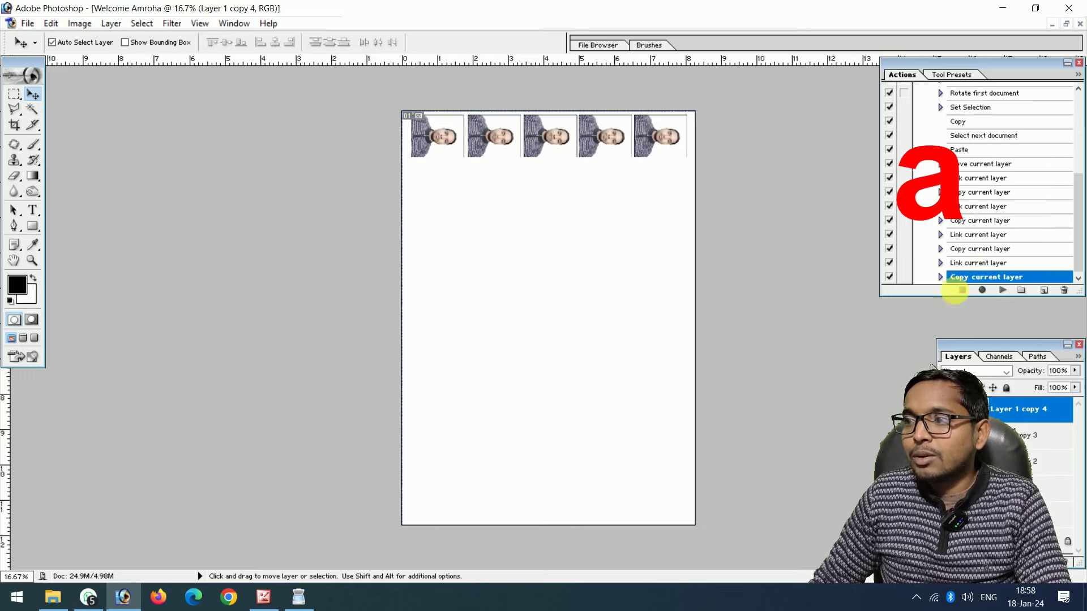
left_click(1081, 23)
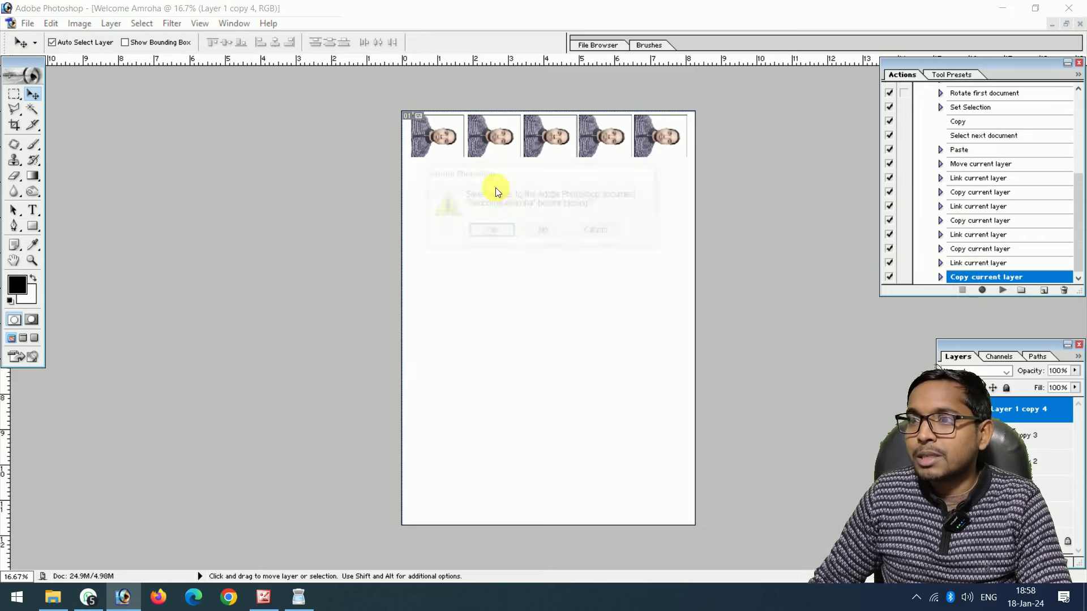
left_click(534, 230)
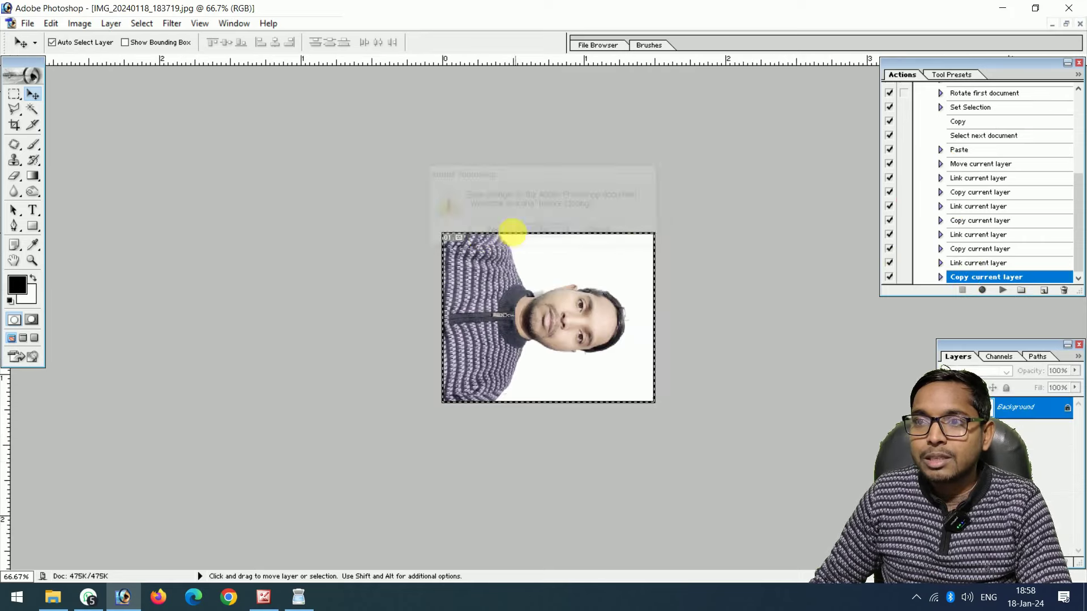
left_click(1078, 28)
left_click(542, 232)
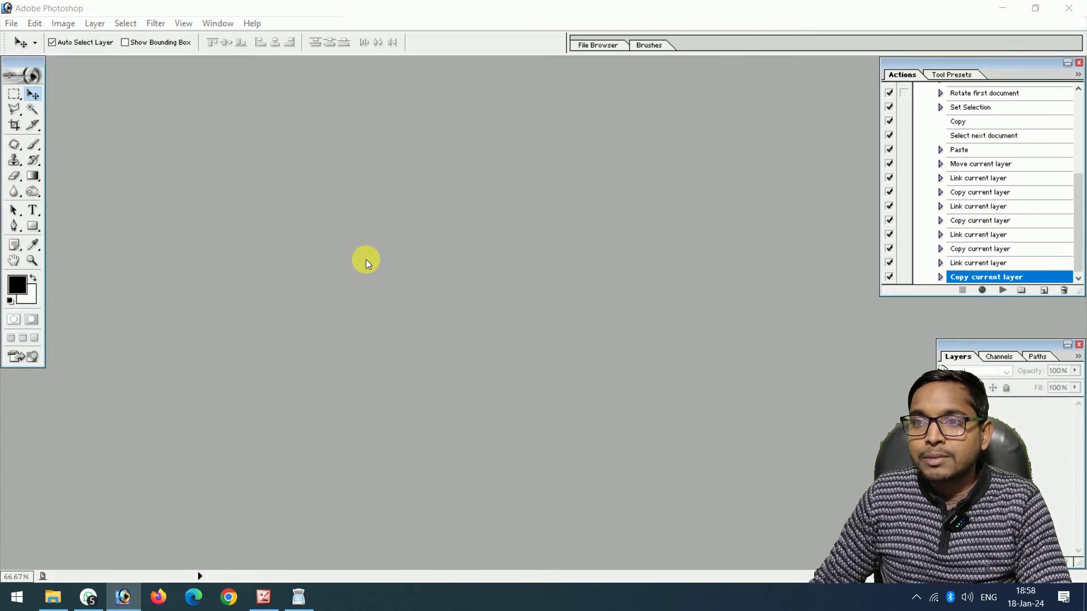
double_click(366, 259)
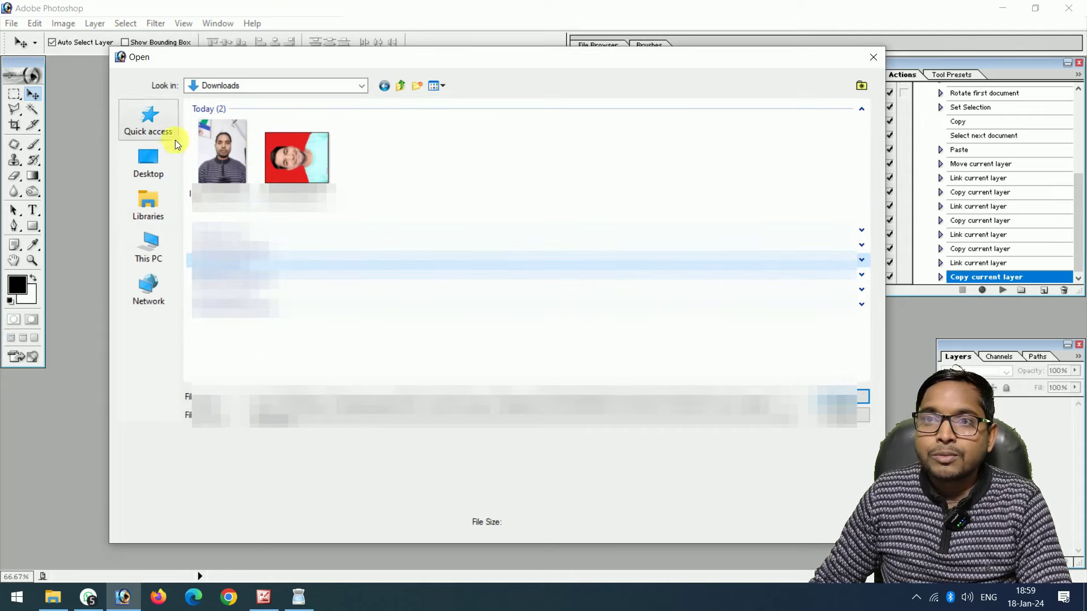
Open the sweater photo, discard its colour profile, and crop it at 1.2 × 1.5 in around face and shoulders
double_click(238, 154)
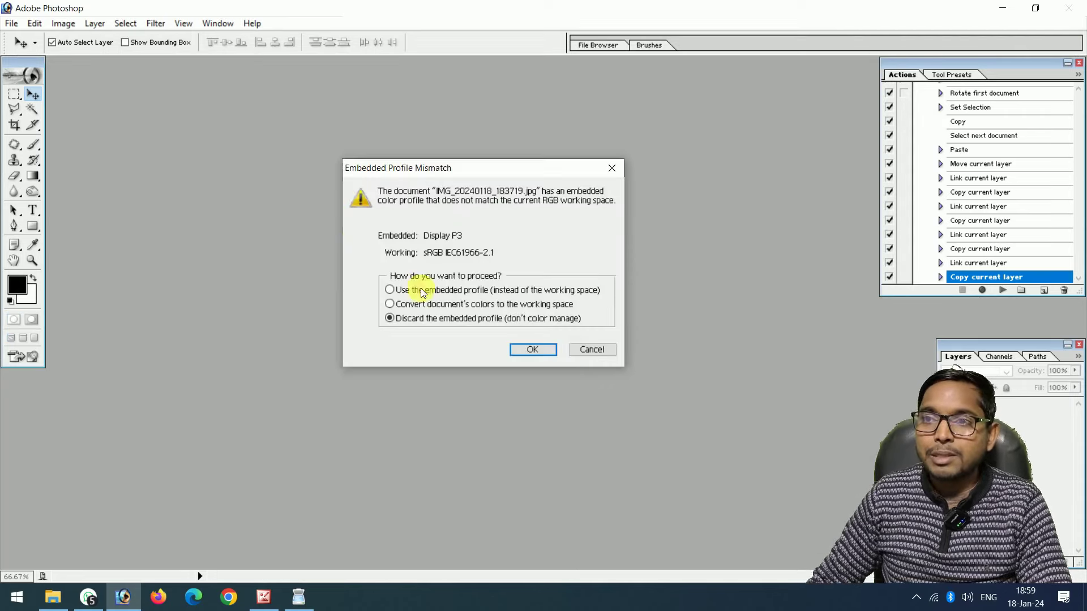
left_click(522, 351)
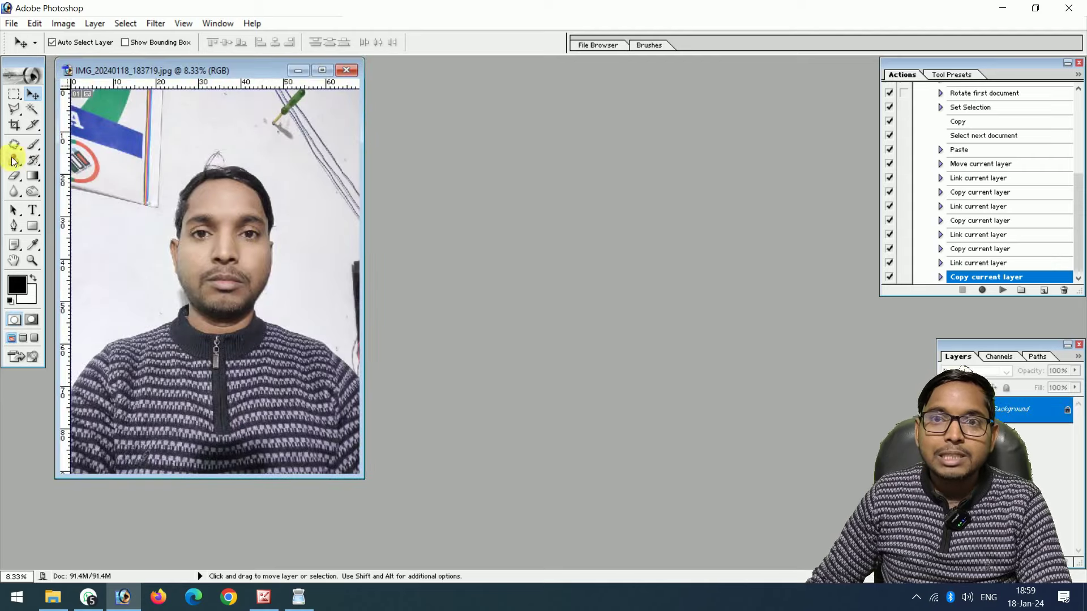
left_click(14, 123)
left_click_drag(126, 141, 382, 421)
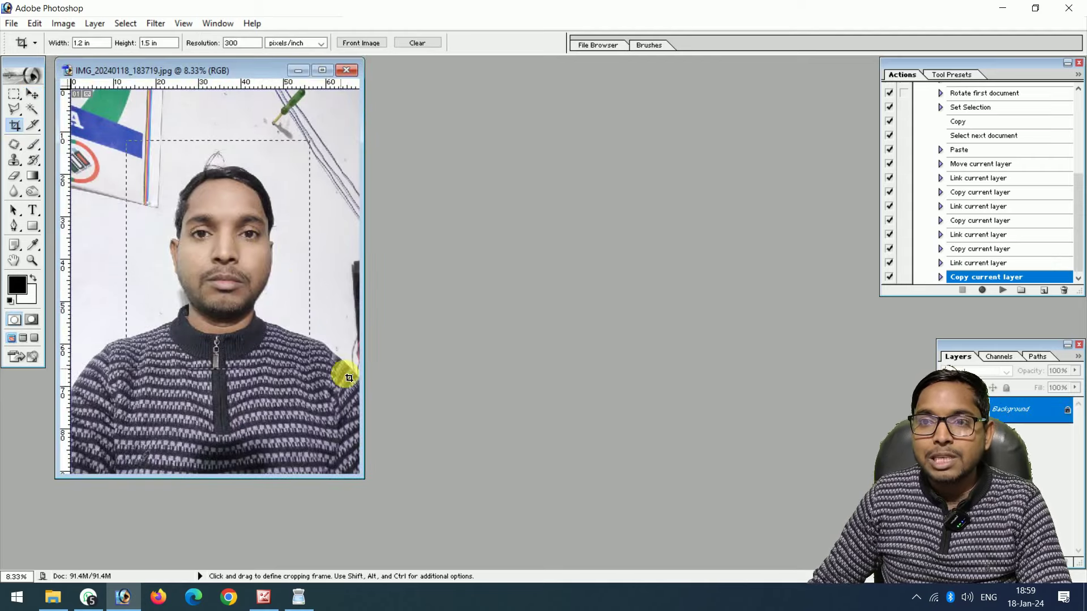
left_click_drag(262, 346, 241, 340)
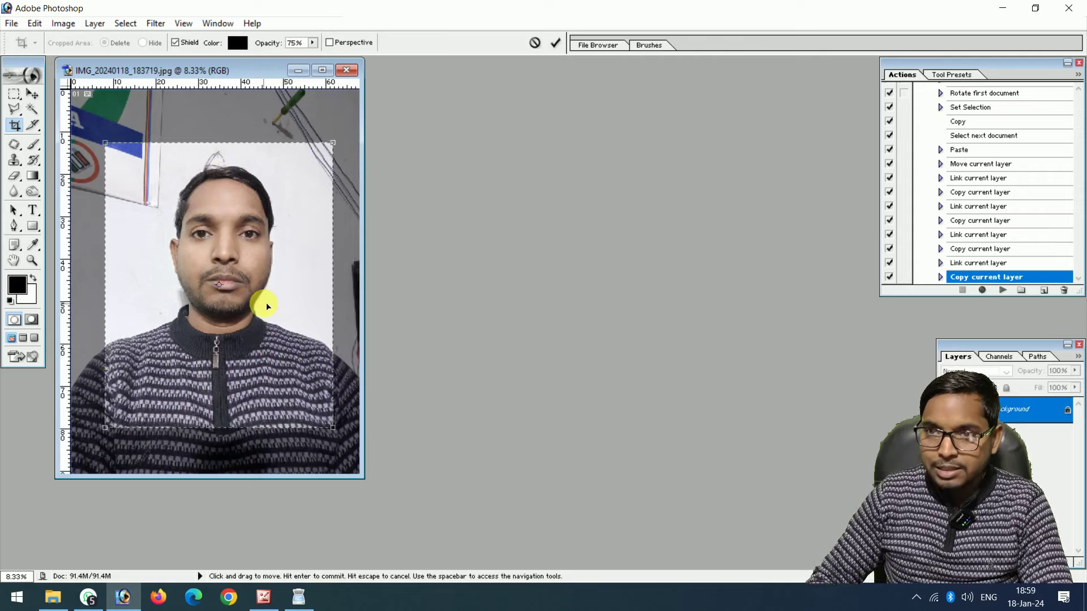
key("Return")
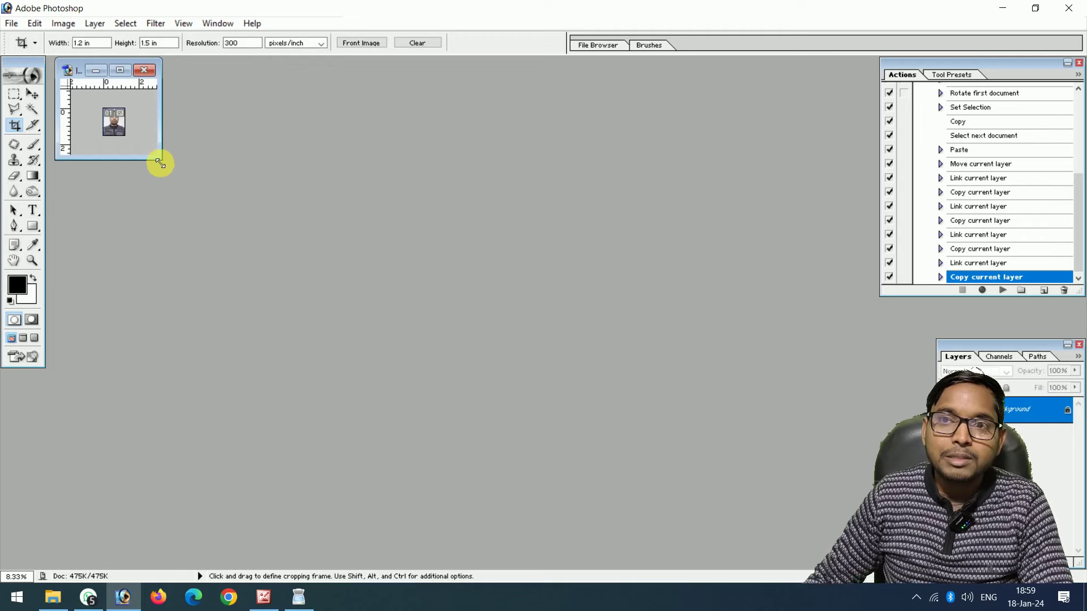
Play the Welcome Amroha A4 action (F2) on the cropped sweater photo
left_click_drag(161, 159, 364, 414)
key("ctrl+plus")
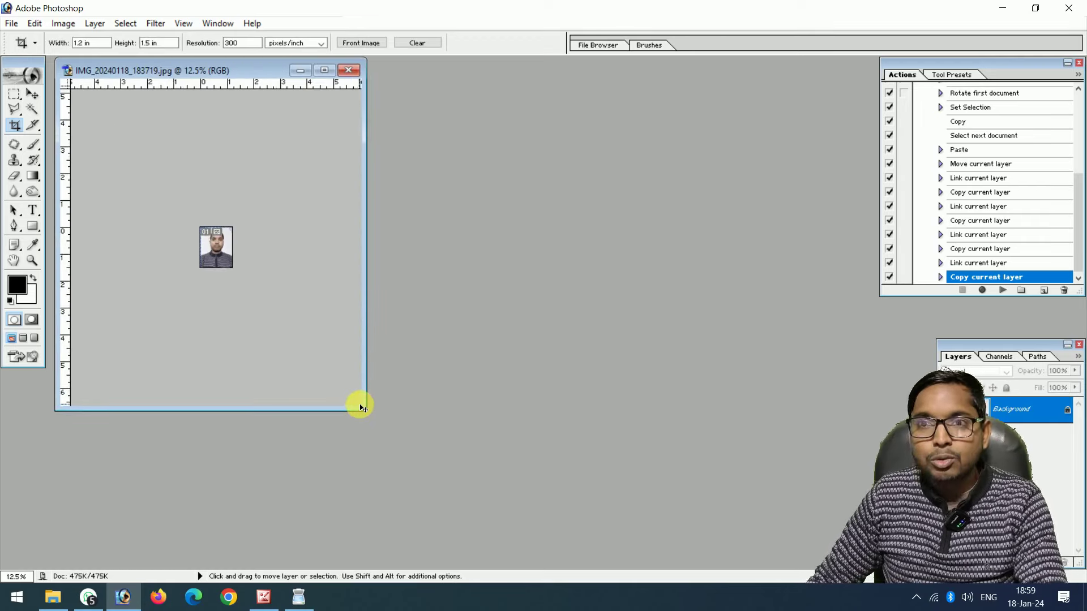
key("ctrl+plus")
key("ctrl+plus")
key("ctrl+plus")
key("ctrl+plus")
key("ctrl+plus")
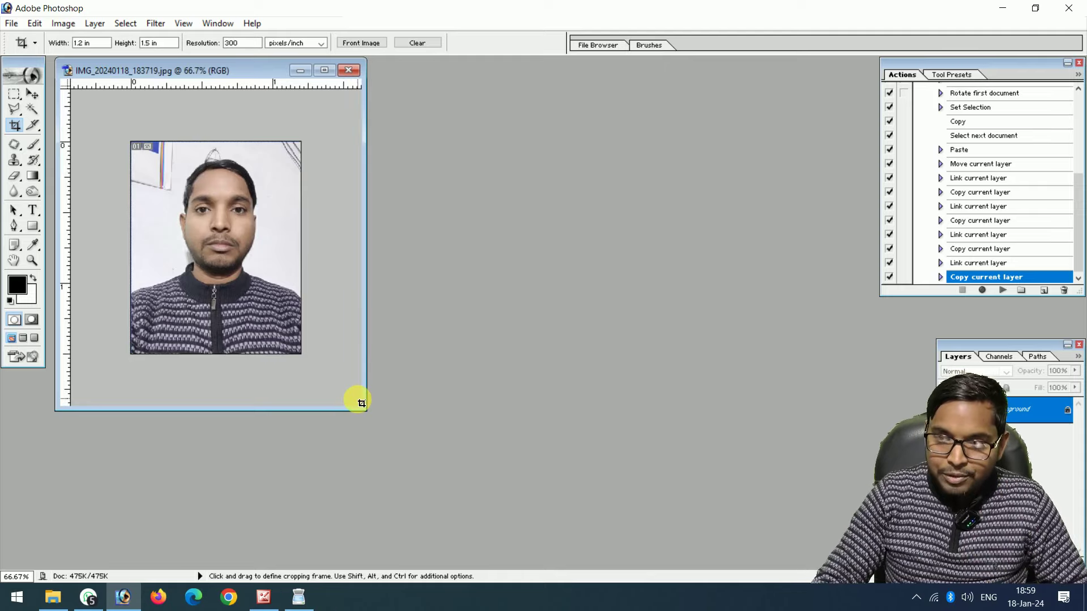
key("F2")
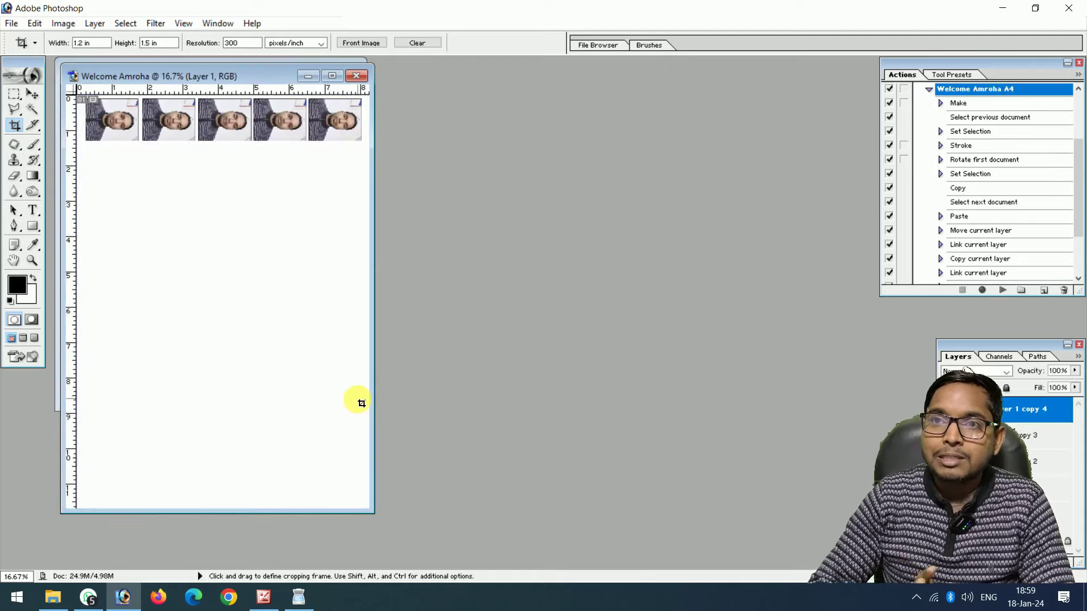
Maximize the Welcome Amroha sheet, inspect its five photos by zooming, then close it
left_click(332, 75)
key("ctrl+plus")
key("ctrl+plus")
key("ctrl+plus")
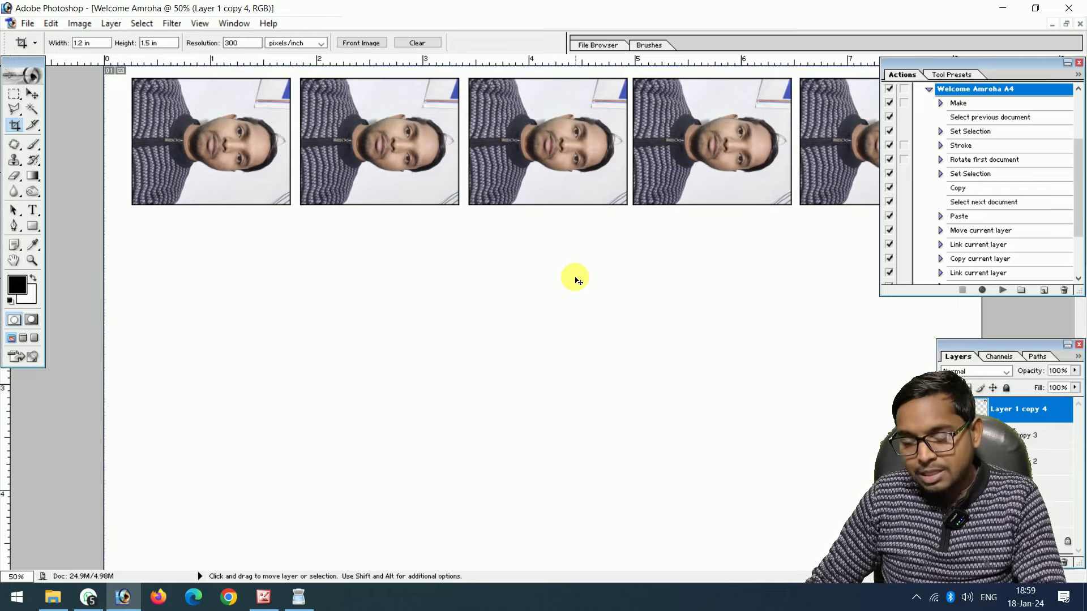
key("ctrl+minus")
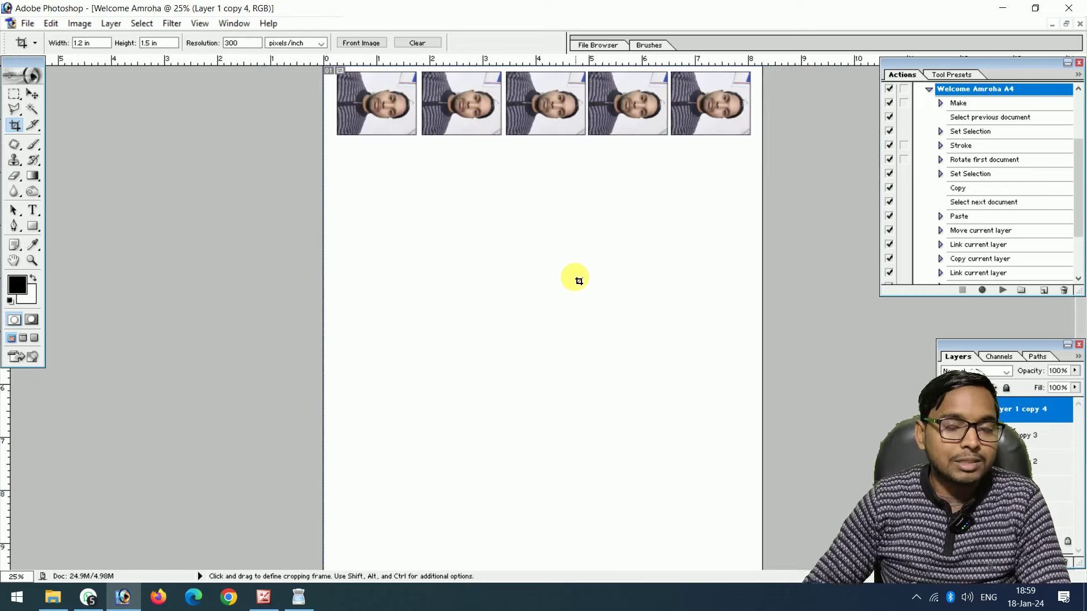
left_click(1080, 23)
Close the Welcome Amroha sheet and the sweater photo without saving
left_click(542, 231)
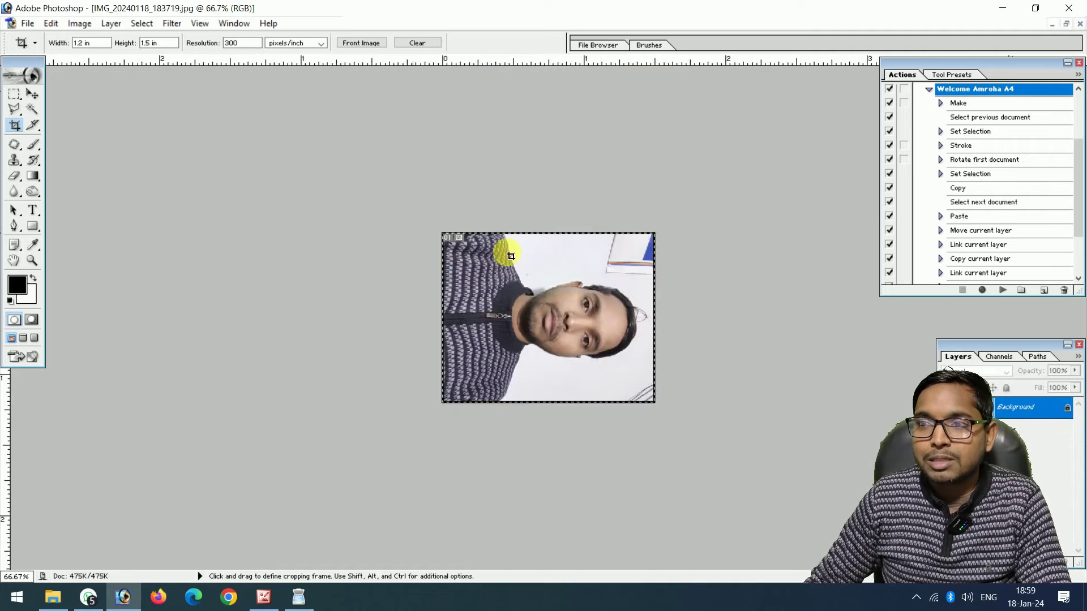
left_click(1080, 23)
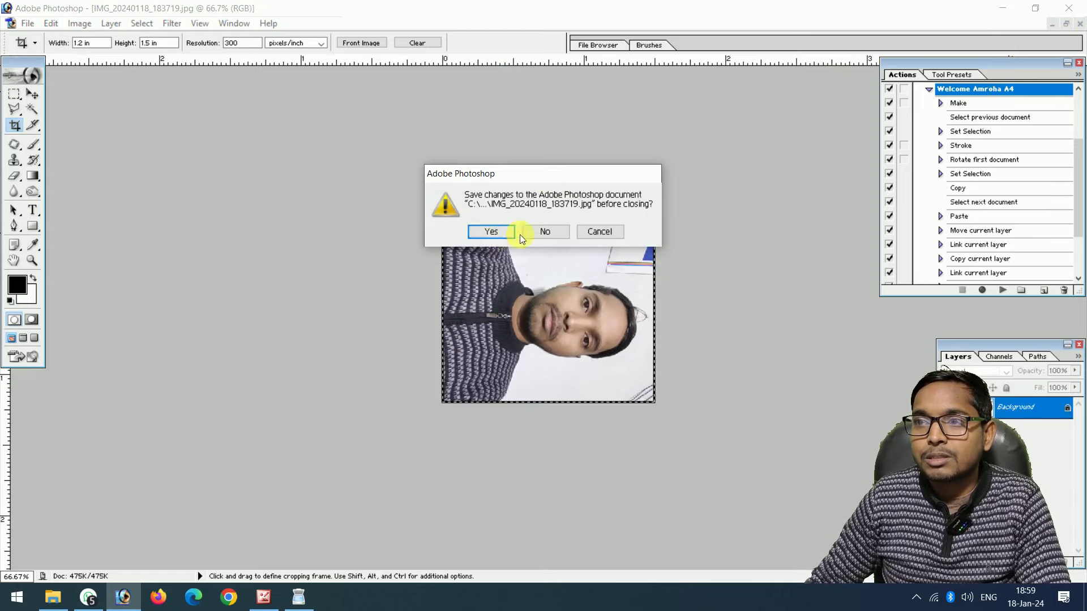
left_click(545, 231)
Open IMG_20230621_105650.jpg, crop it, and replay the Welcome Amroha A4 action into a new sheet
double_click(341, 235)
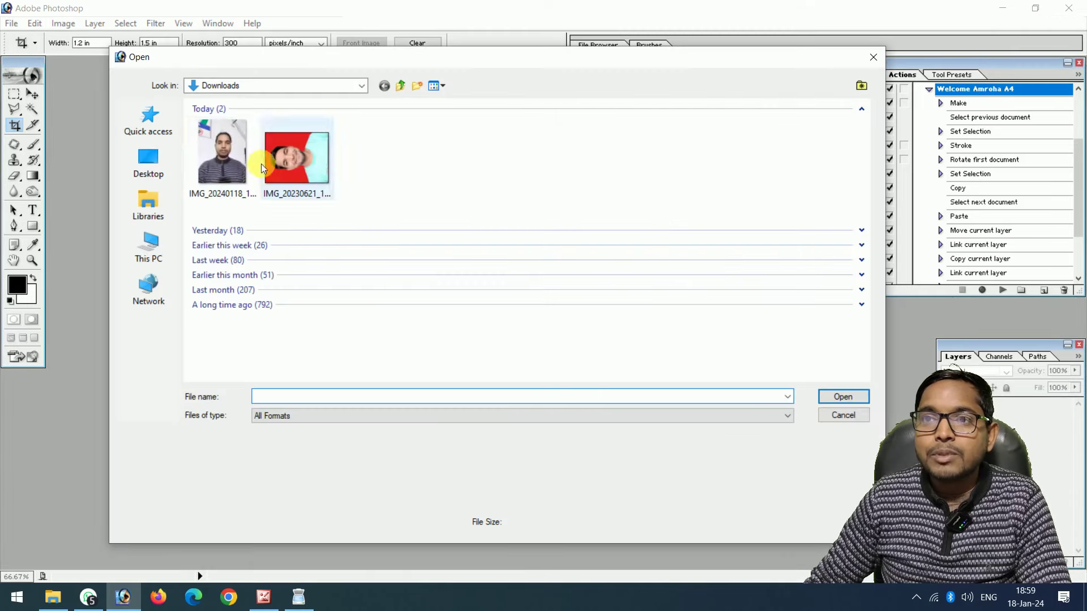
left_click(280, 154)
double_click(282, 154)
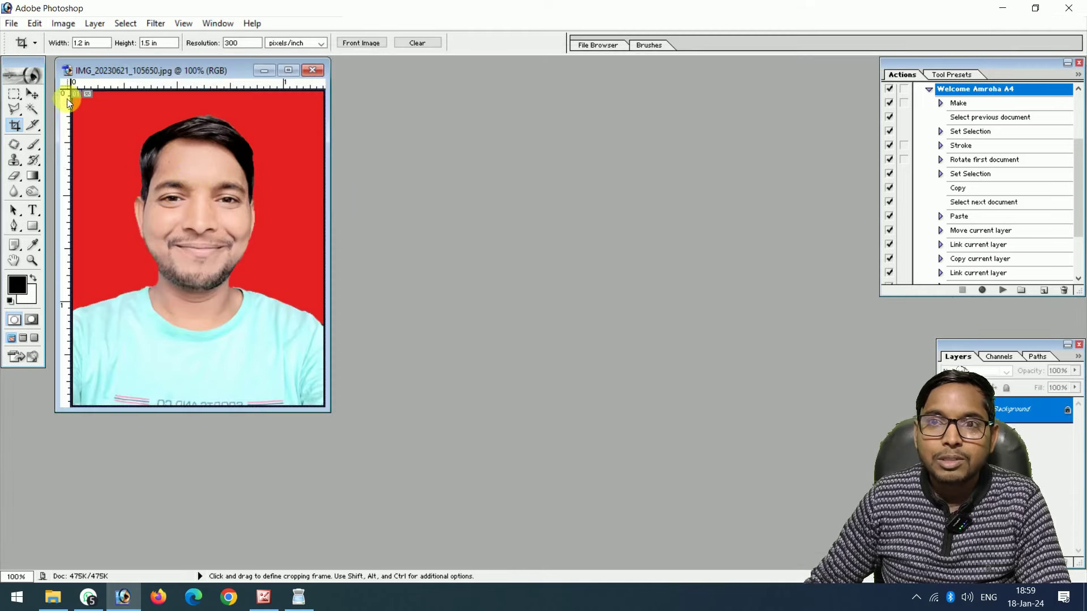
left_click_drag(82, 96, 392, 402)
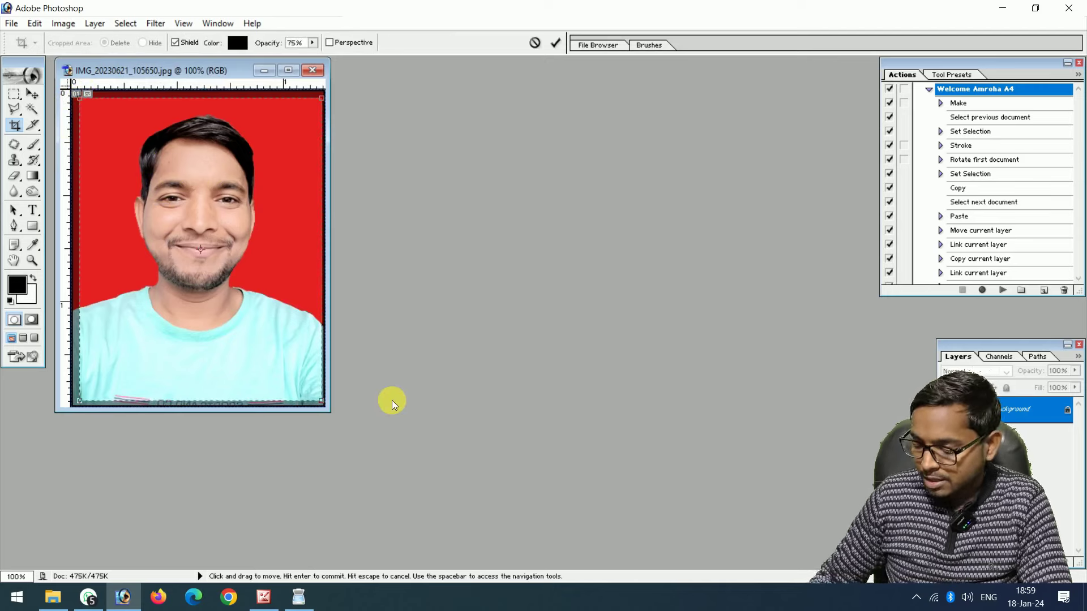
key("Return")
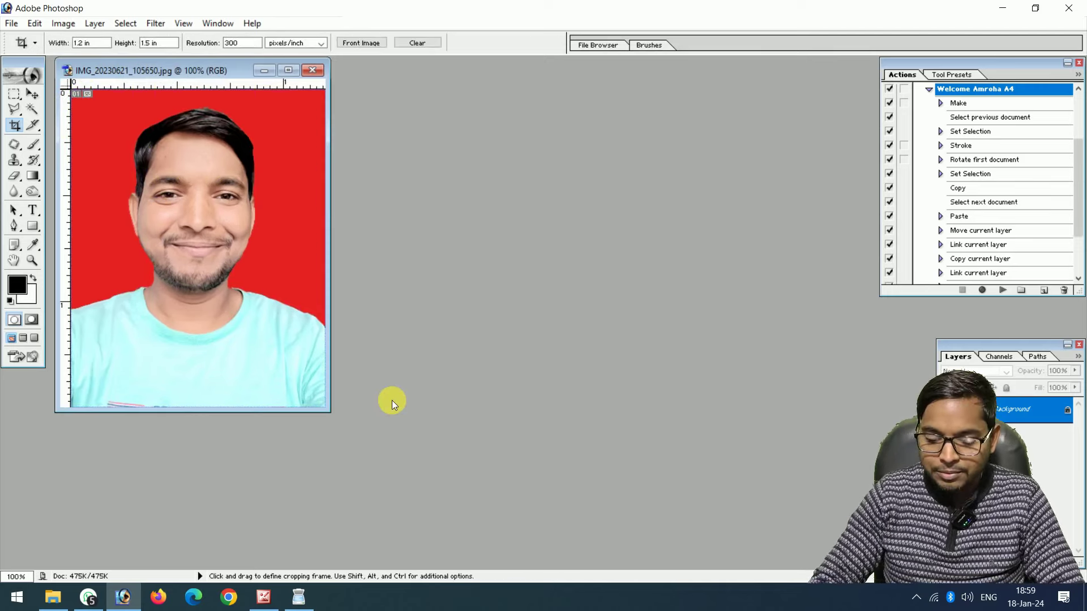
key("F2")
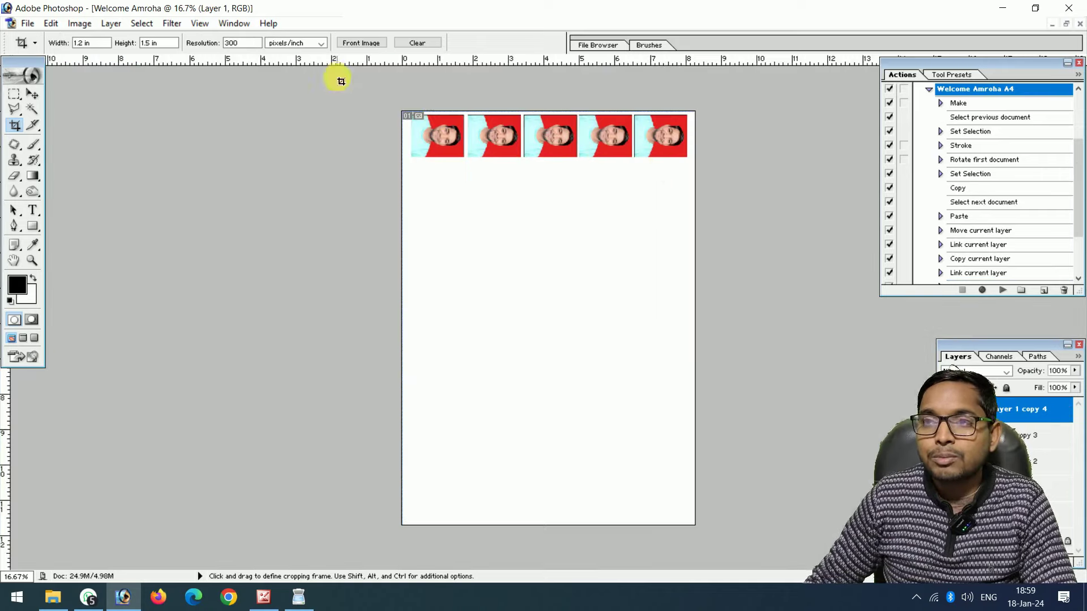
left_click(333, 76)
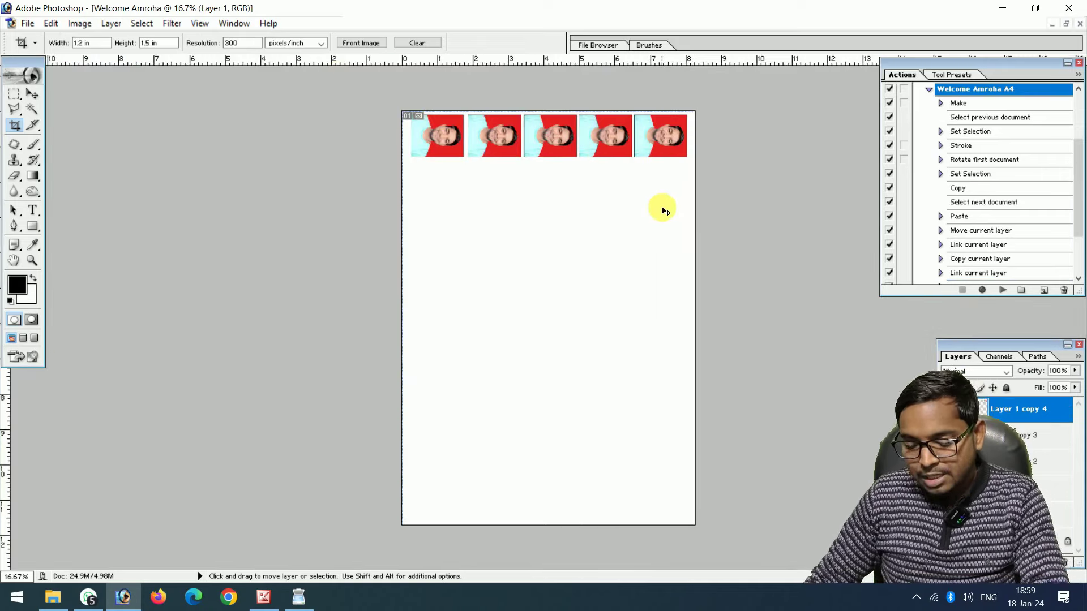
Select the five red-background photo layers in the top row and merge them into Layer 1
key("ctrl+plus")
key("ctrl+plus")
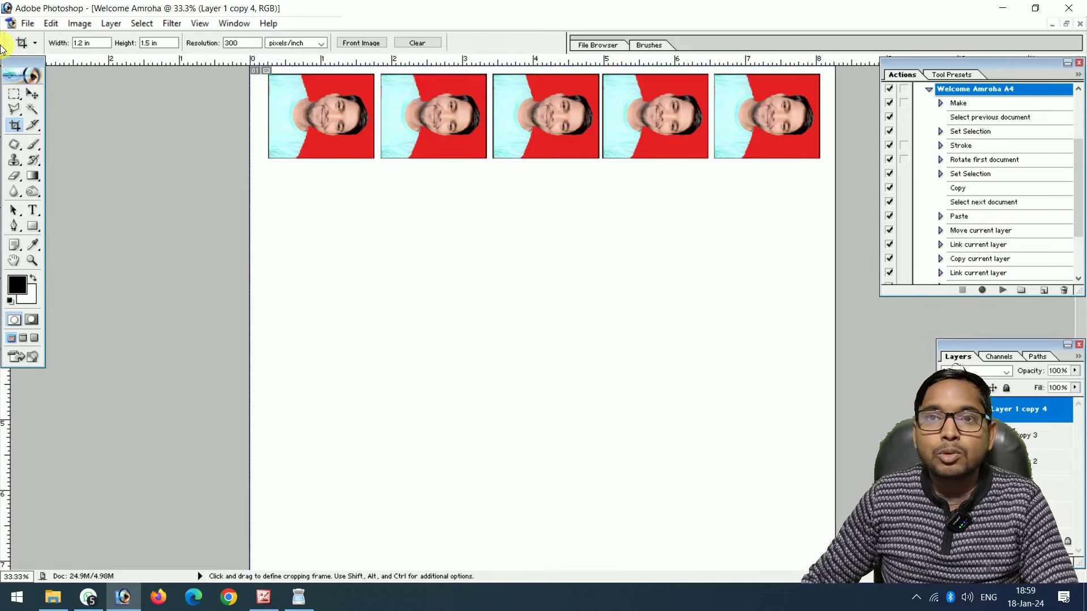
left_click(32, 94)
left_click(319, 126, "shift")
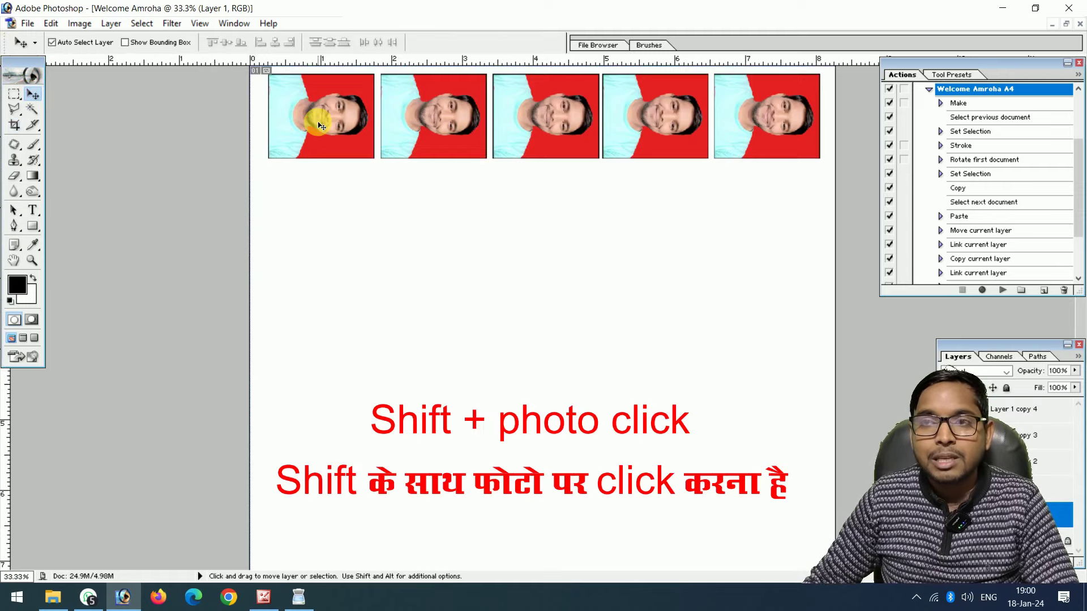
left_click(376, 112, "shift")
left_click(534, 113, "shift")
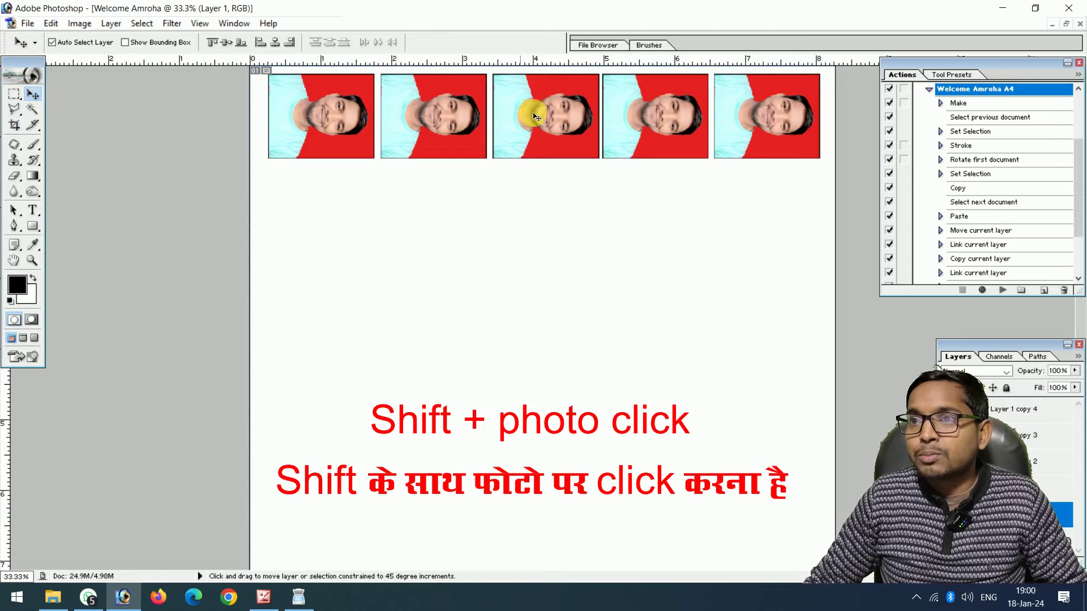
left_click(651, 113, "shift")
left_click(753, 119, "shift")
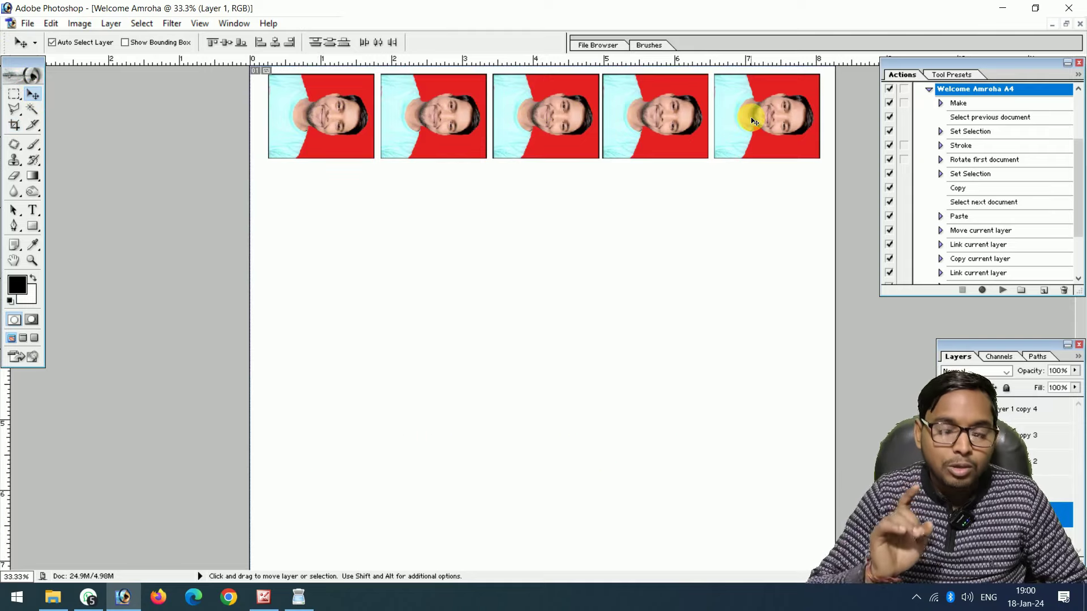
key("ctrl+e")
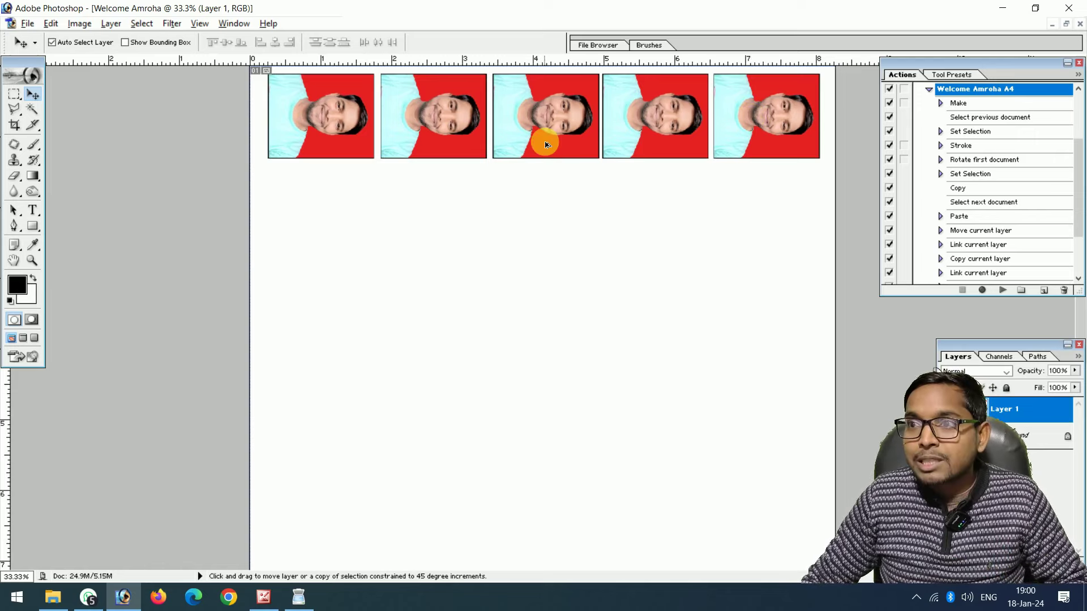
Alt+Shift-drag copies of the merged five-photo row downward to fill four rows of photos
mouse_move(546, 145)
left_mouse_down()
mouse_move(571, 281)
mouse_move(569, 411)
left_mouse_up()
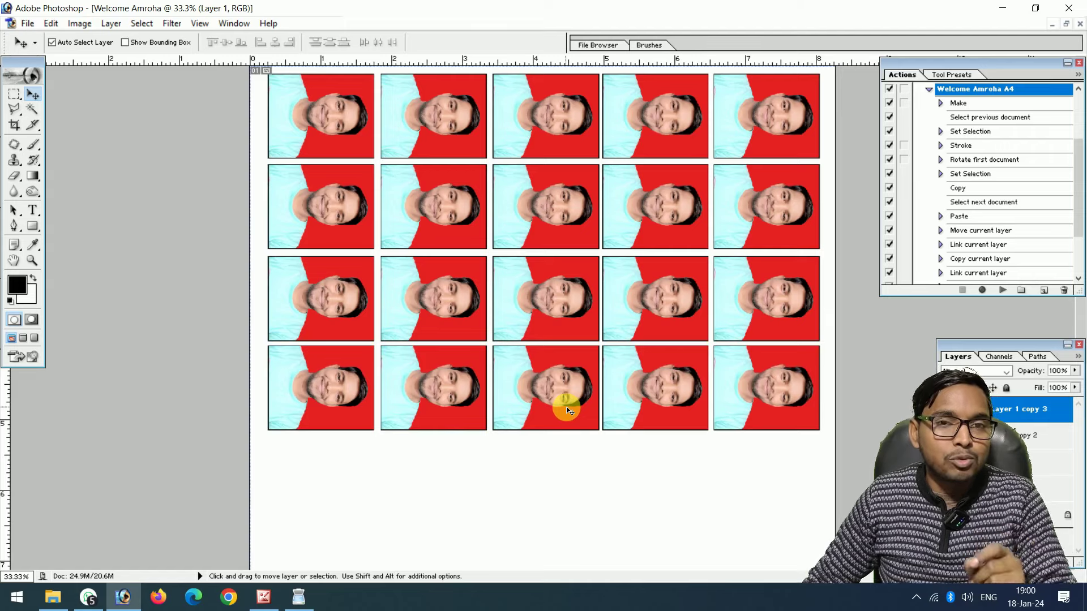